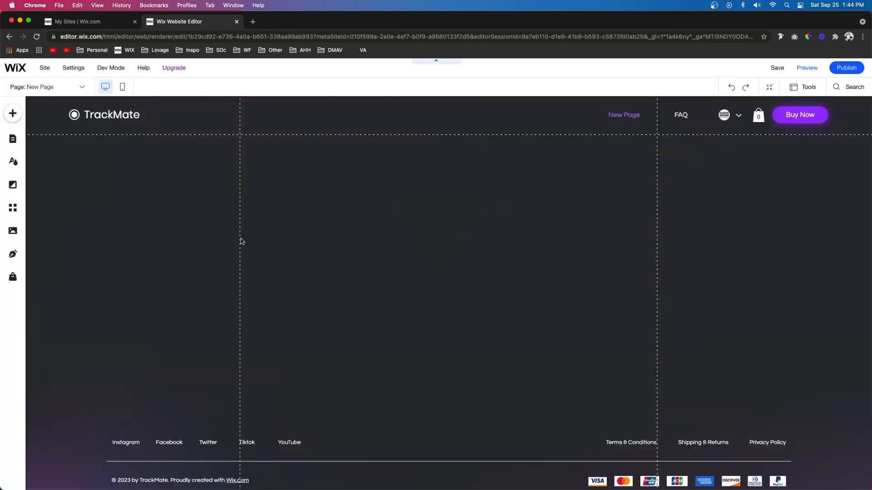
Rename the new site page to "Splash Page"
text(Splash Page)
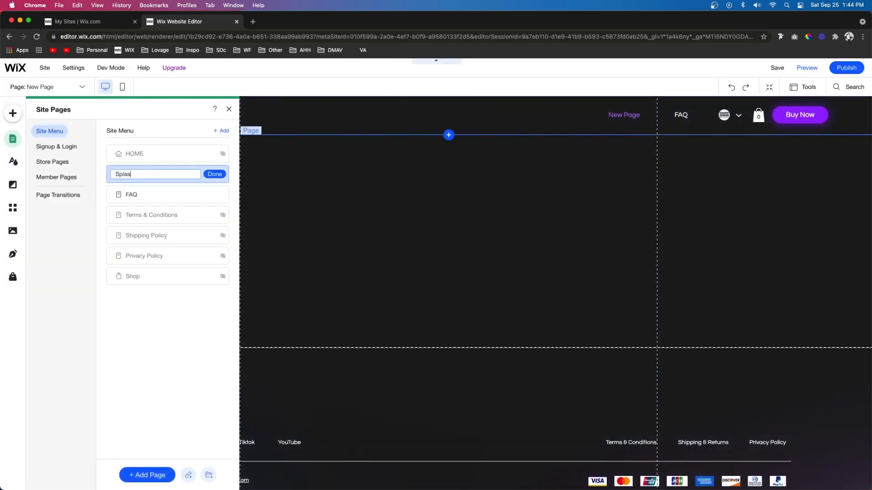
click(220, 177)
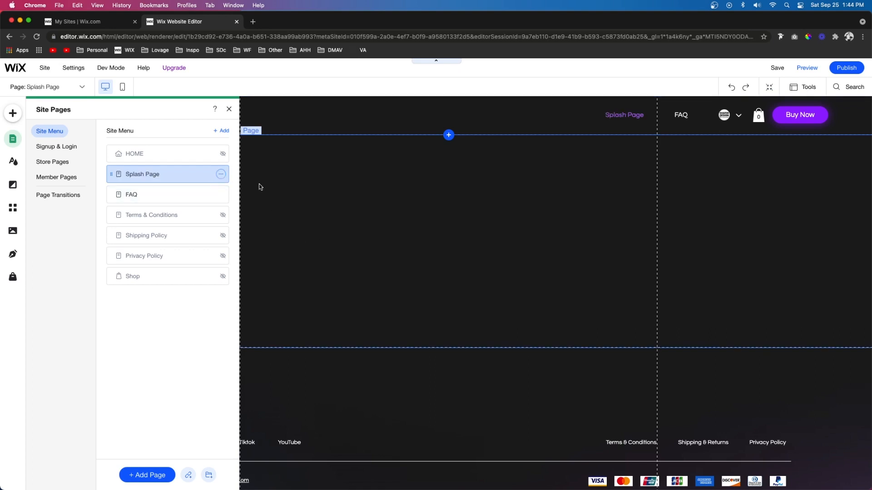
click(279, 190)
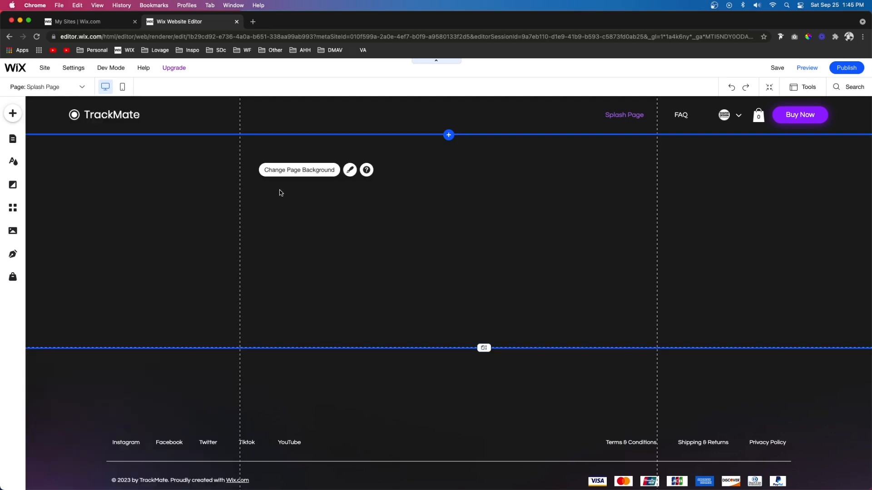
Set Splash Page as the site's homepage
click(13, 141)
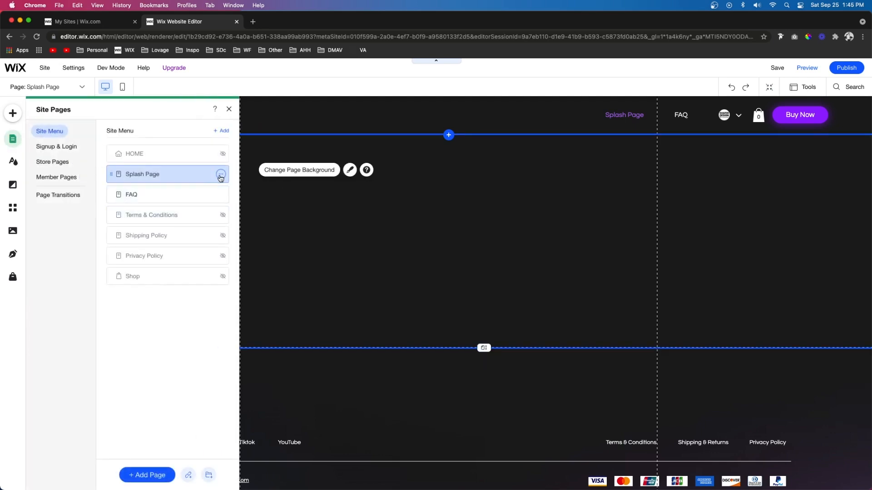
click(221, 175)
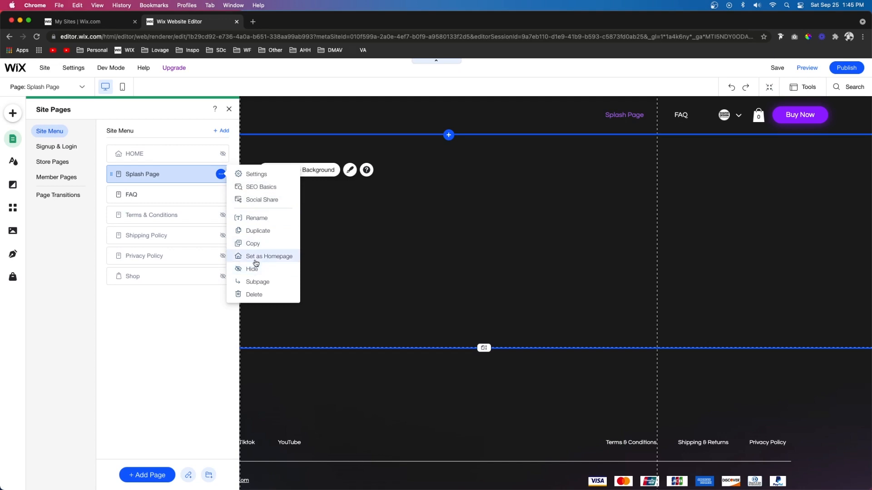
click(260, 258)
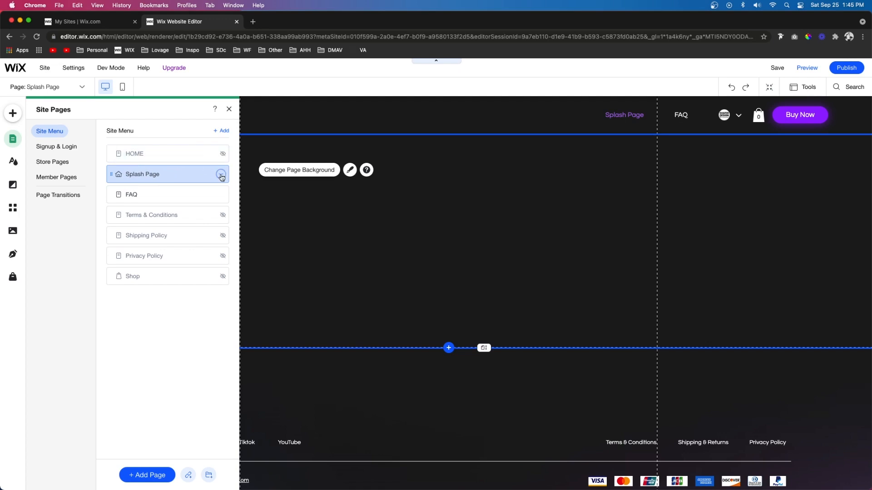
Change the Splash Page layout to No Header & Footer in its page settings
click(220, 175)
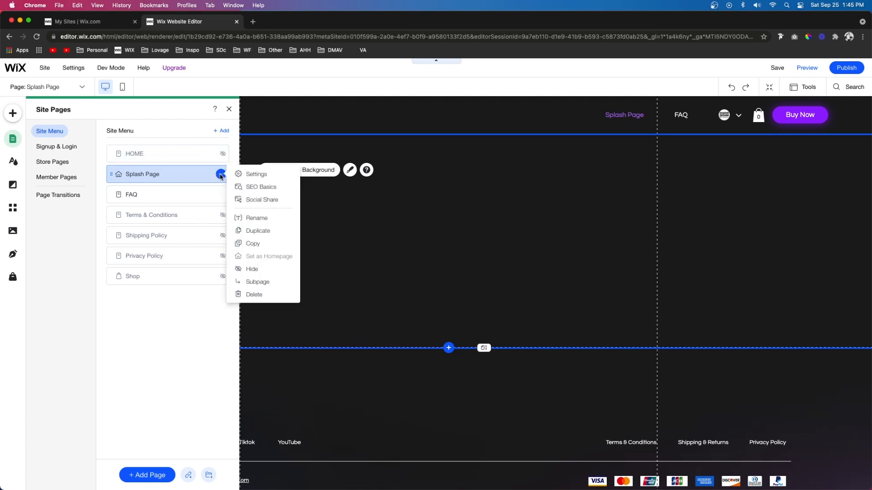
click(250, 175)
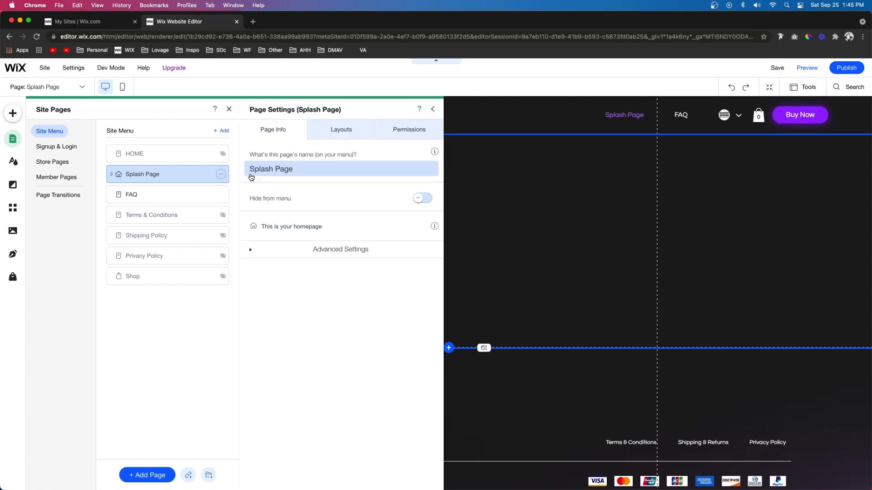
click(309, 130)
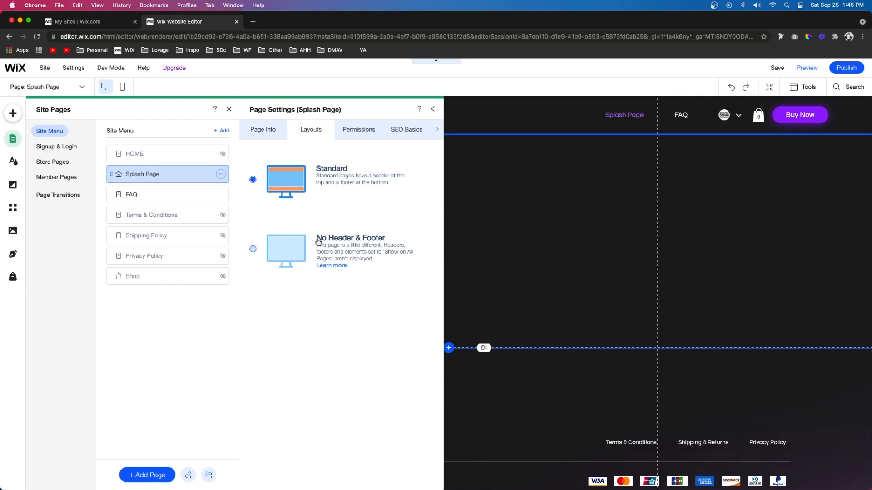
click(341, 250)
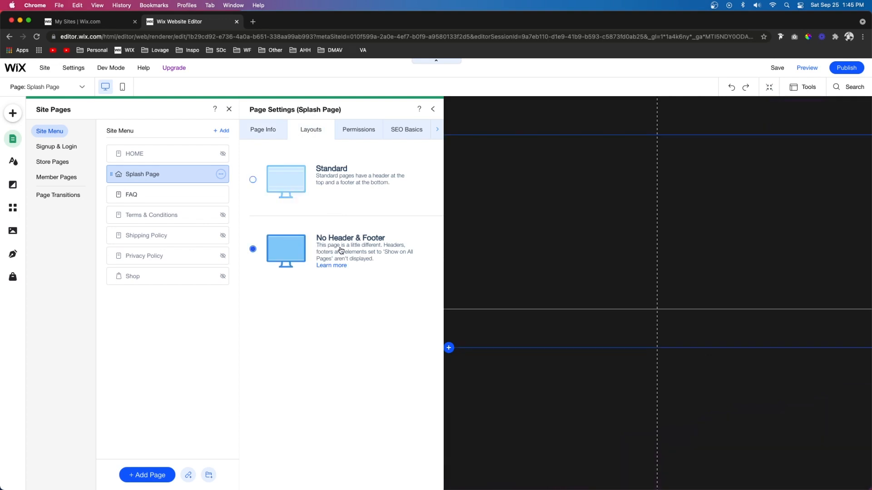
click(550, 169)
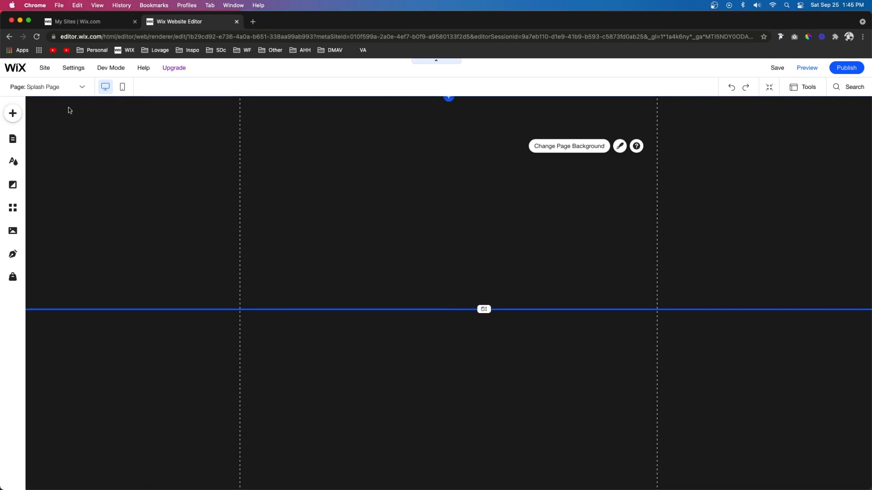
Switch to the HOME page to view its standard layout with header
click(38, 87)
click(41, 113)
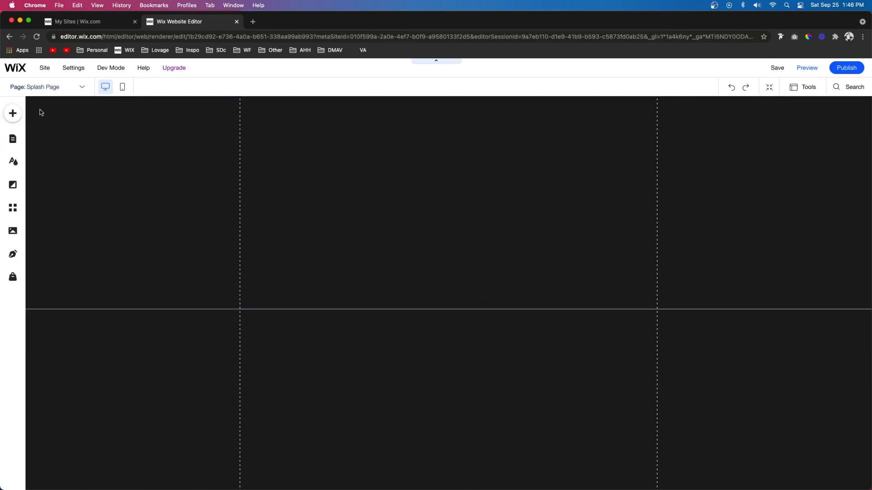
click(224, 121)
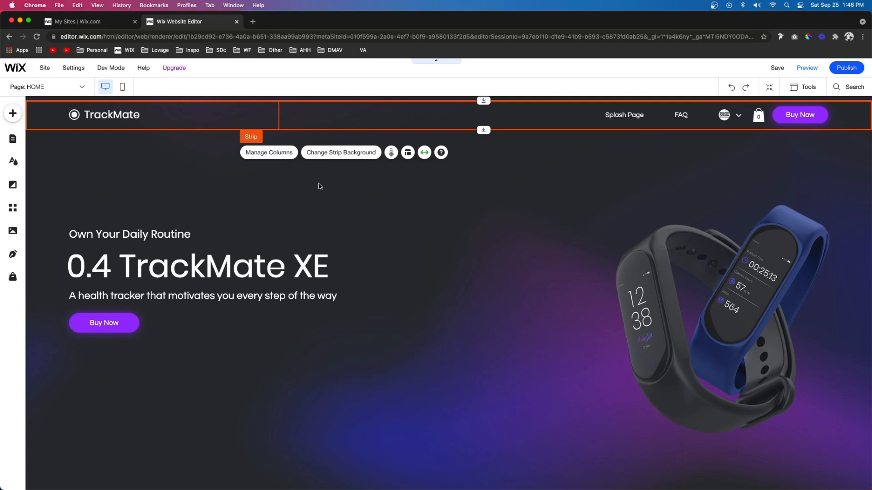
Return to Splash Page and review its SEO Basics and Social Share settings
click(13, 138)
click(146, 174)
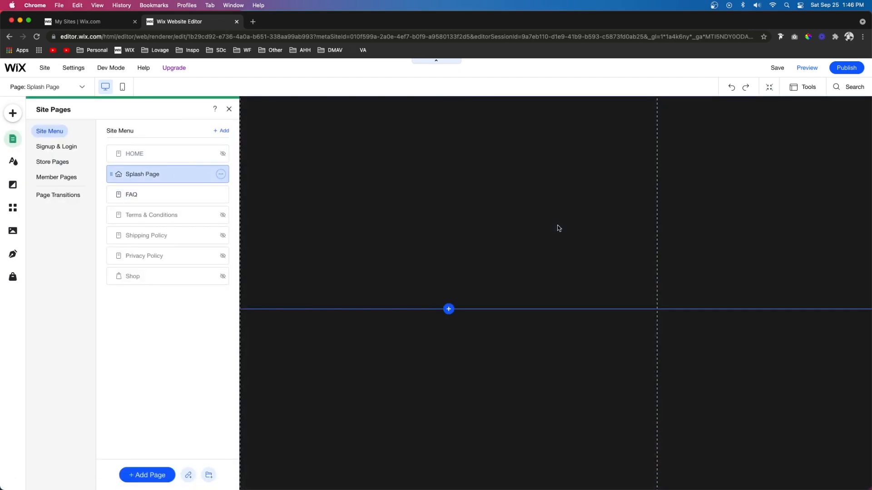
click(221, 174)
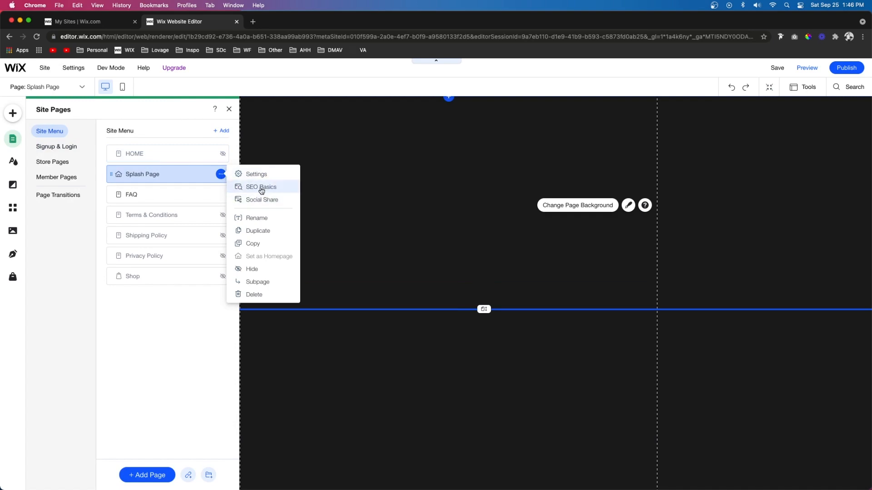
click(260, 189)
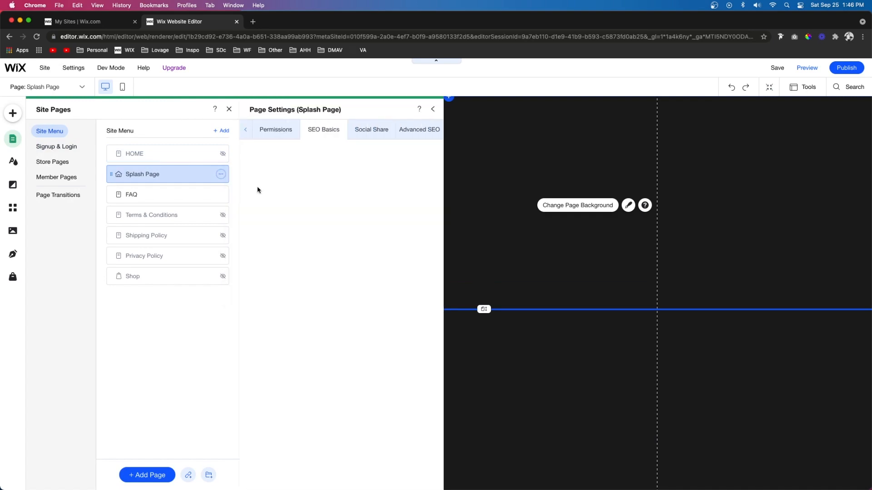
click(371, 132)
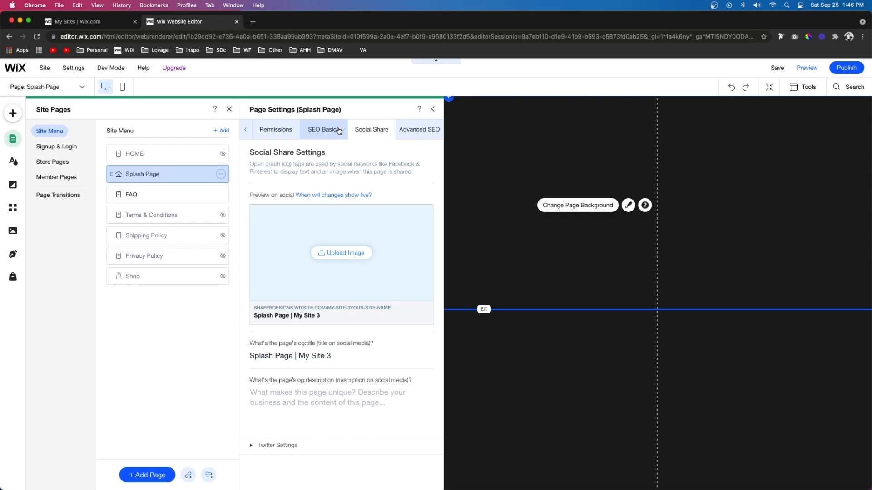
click(337, 131)
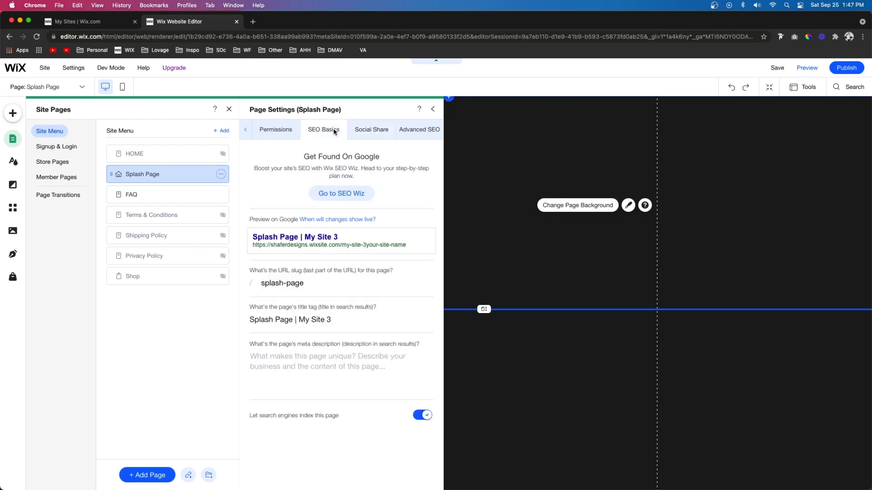
click(547, 154)
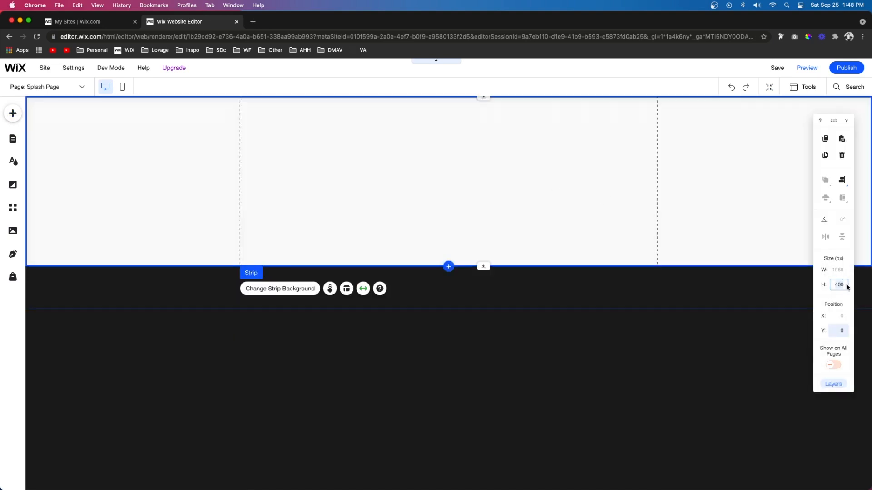
Set the height of the blank strip on Splash Page to 925 px
click(845, 285)
text(925)
key(Return)
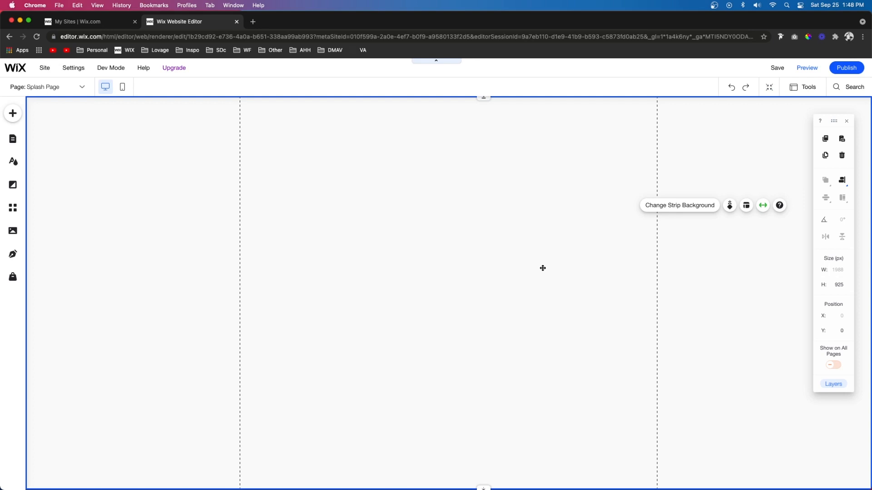
scroll(543, 268, down, 1)
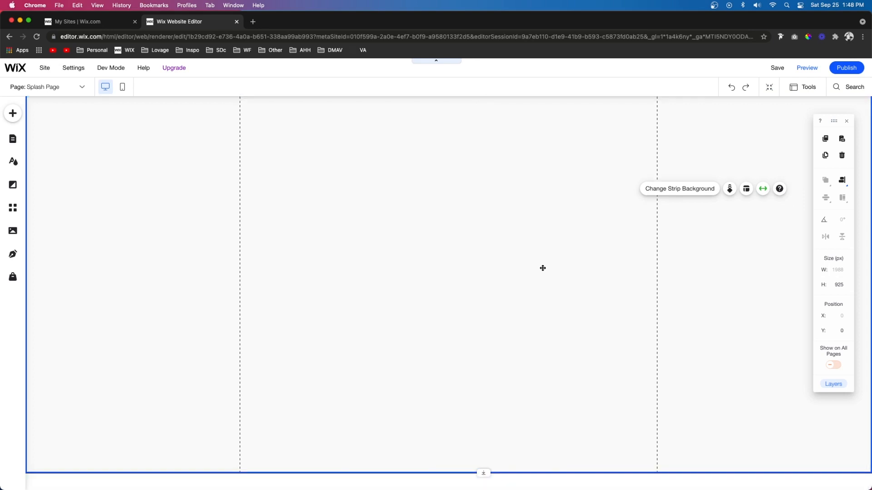
scroll(543, 268, up, 1)
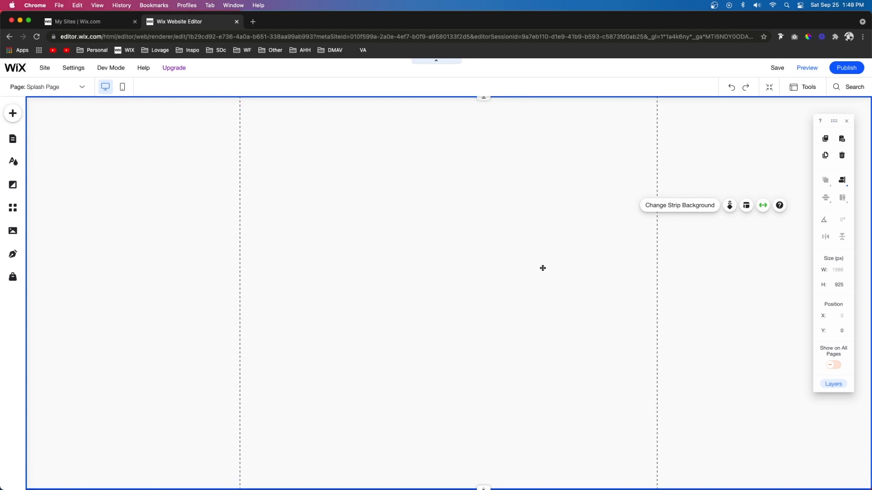
Change the strip's background to the dark image with the blue and purple gradient
click(682, 207)
click(169, 195)
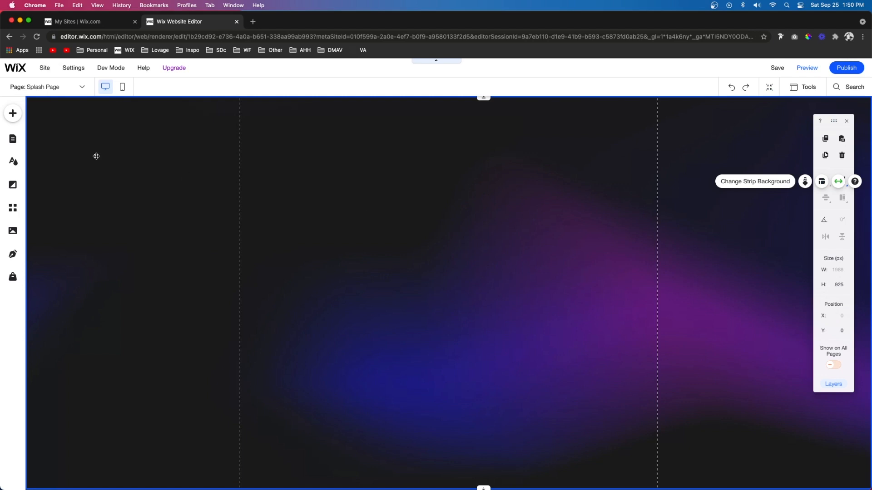
On the HOME page, group the header's circle icon with the TrackMate text and copy the group
click(45, 86)
click(44, 118)
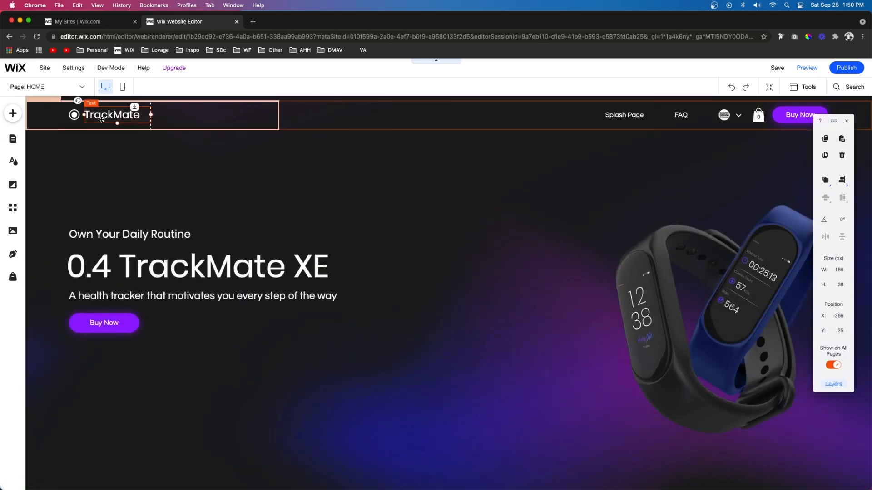
click(104, 117)
shift+click(72, 116)
click(96, 138)
key(super+c)
Paste the TrackMate logo group onto Splash Page, enlarge it and centre it near the page top at about x 354, y 127
click(46, 86)
click(45, 134)
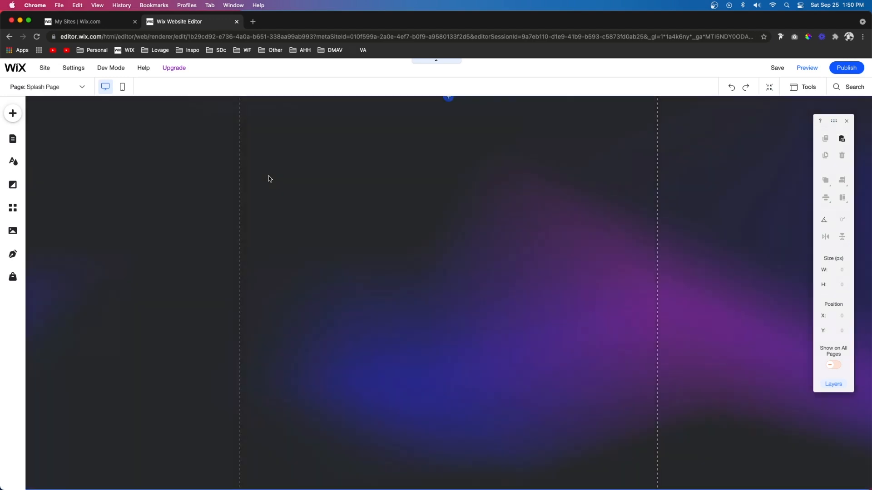
right_click(368, 232)
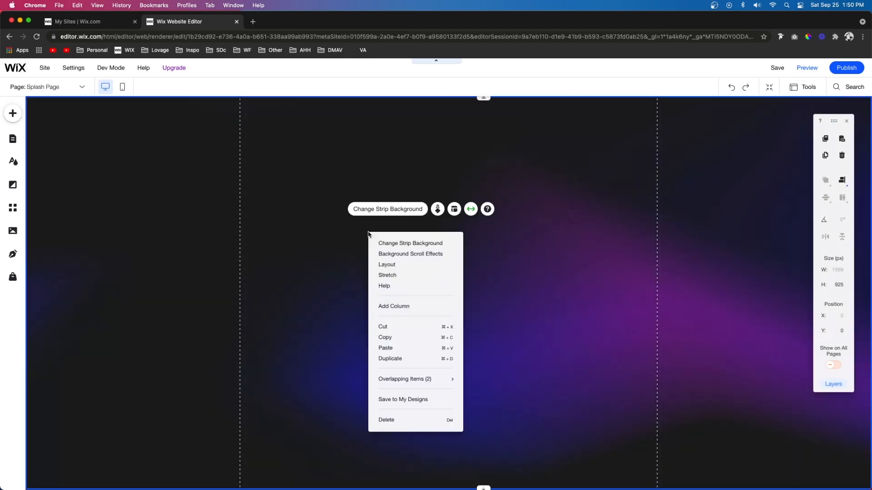
click(386, 348)
drag(474, 268, 555, 327)
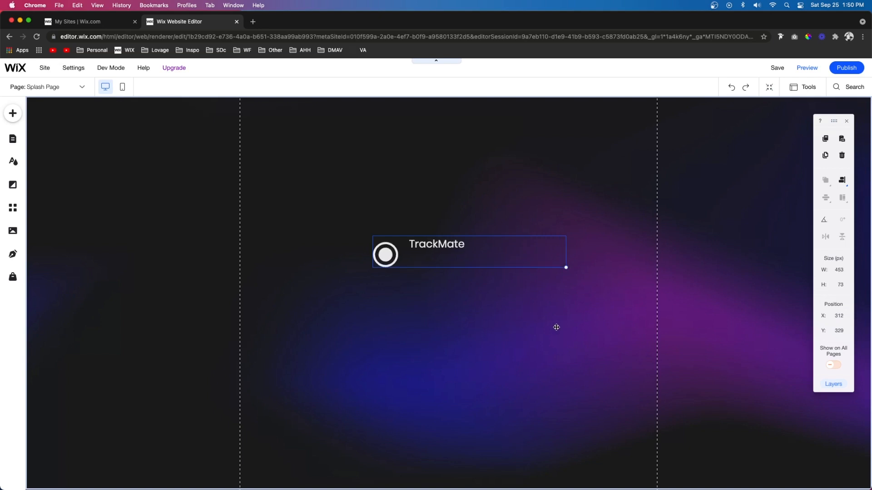
drag(438, 163, 438, 166)
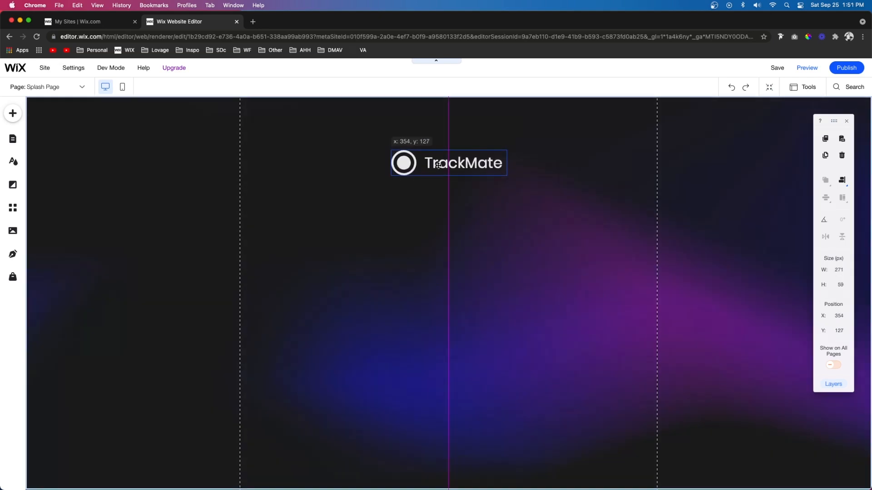
Copy the fitness tracker image from the HOME page and paste it onto the Splash Page strip
click(45, 87)
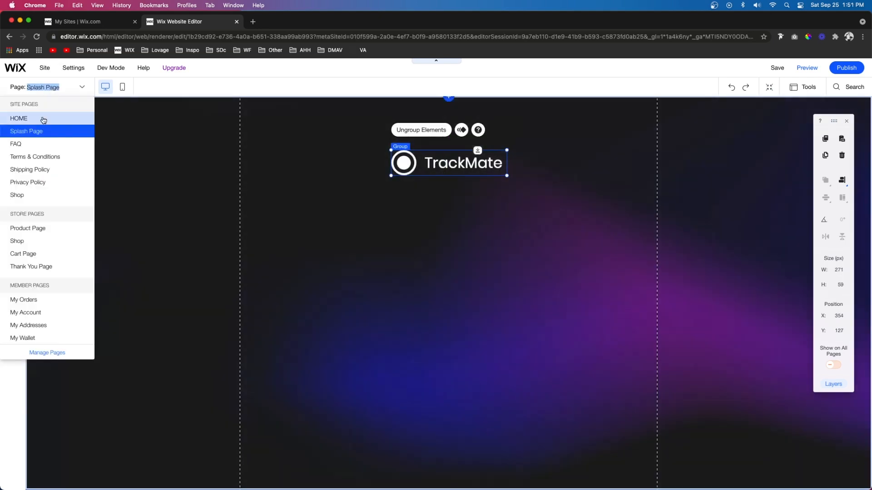
click(39, 124)
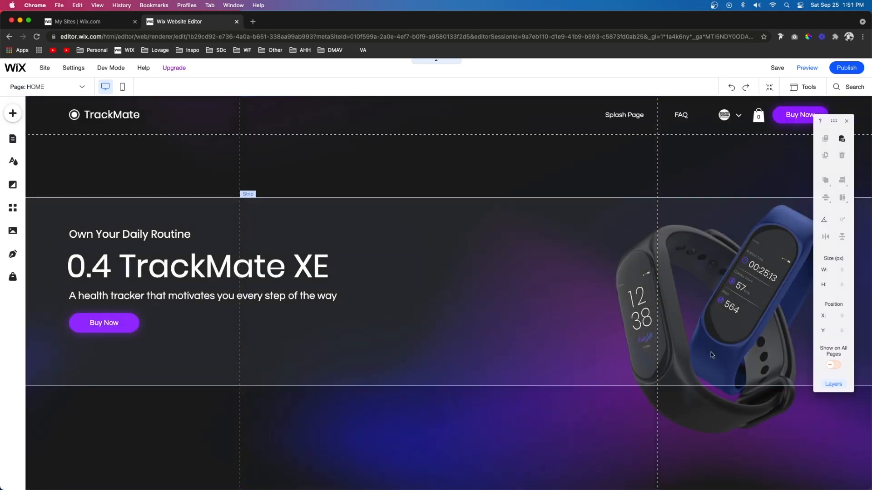
click(709, 410)
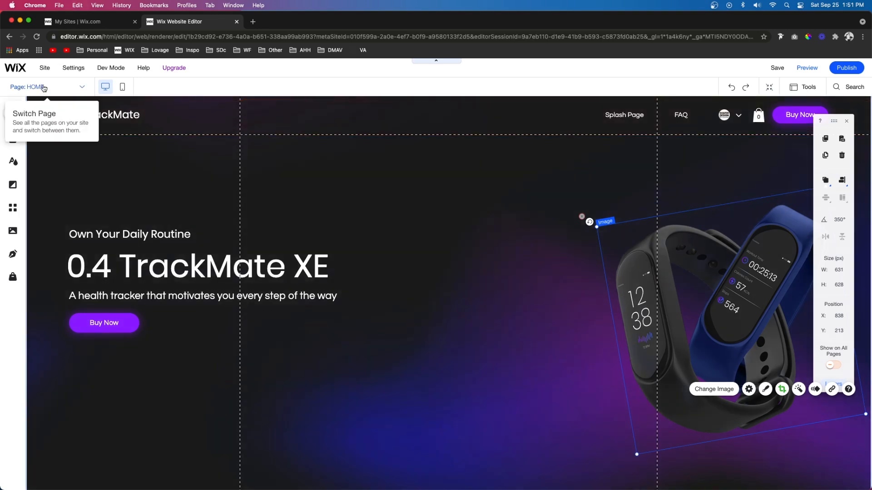
click(28, 86)
click(35, 131)
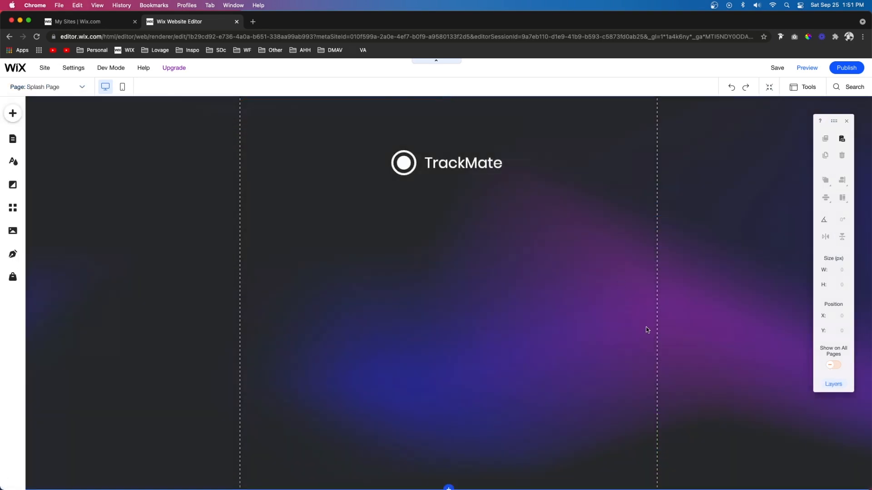
right_click(619, 319)
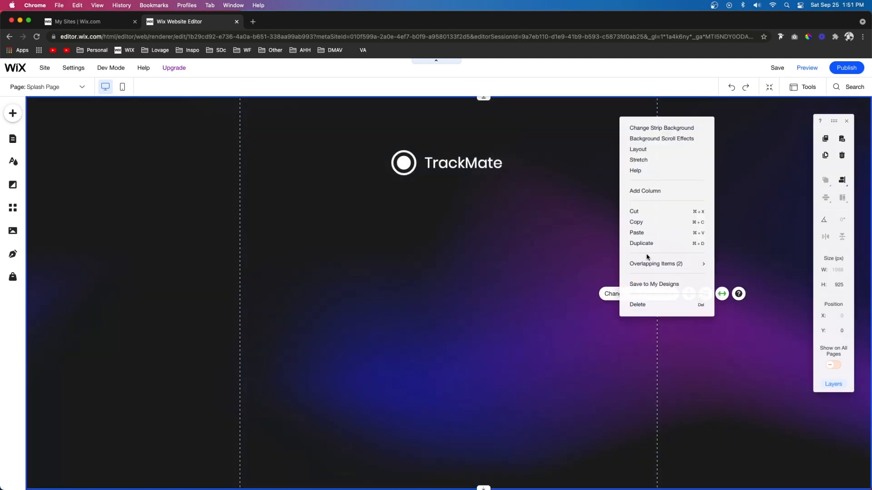
click(637, 230)
On the HOME page, select the tagline, the "0.4 TrackMate XE" heading and the health tracker subtitle together and copy them
click(48, 87)
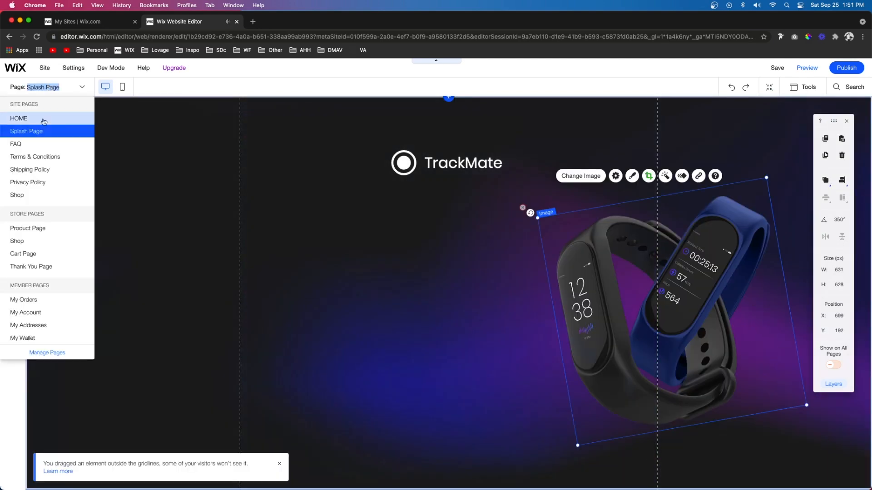
click(42, 121)
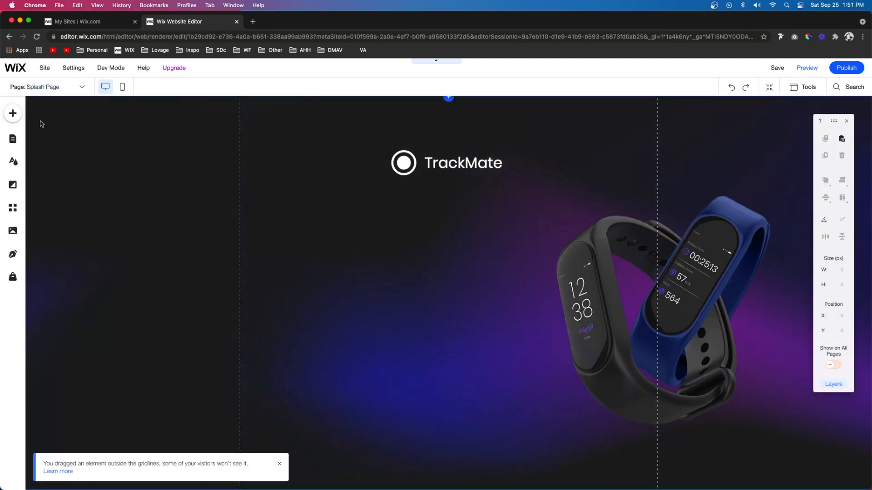
click(112, 235)
shift+click(180, 263)
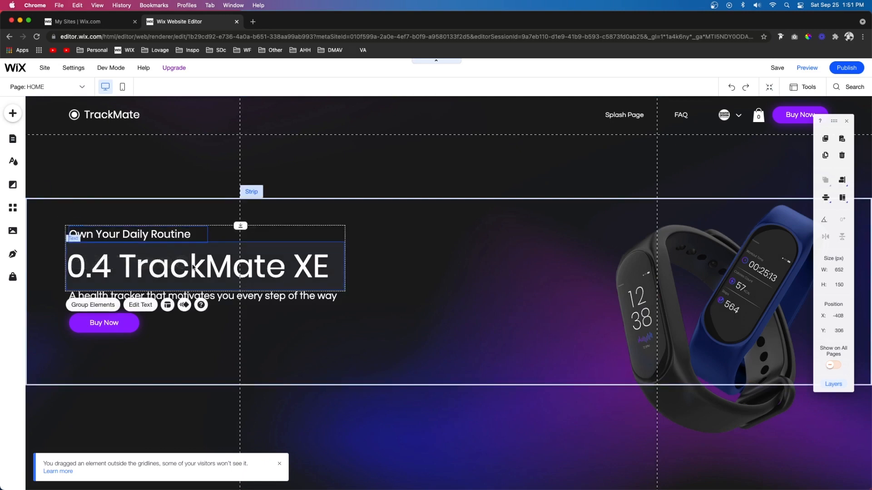
shift+click(202, 297)
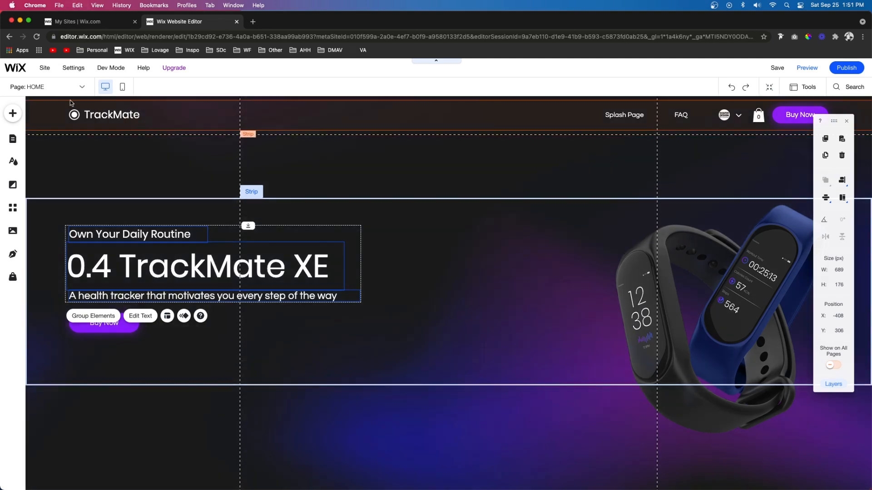
Paste the three hero texts onto the Splash Page strip and move them up between the logo and the middle, beside the trackers
click(62, 90)
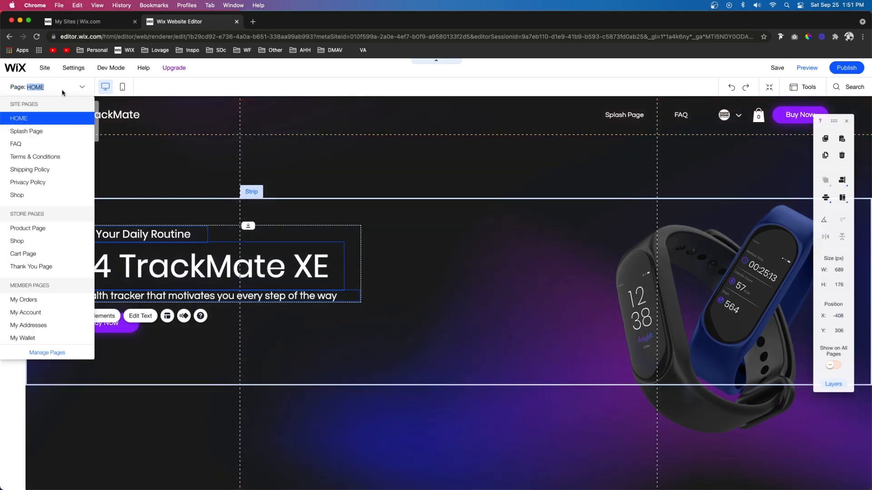
click(33, 133)
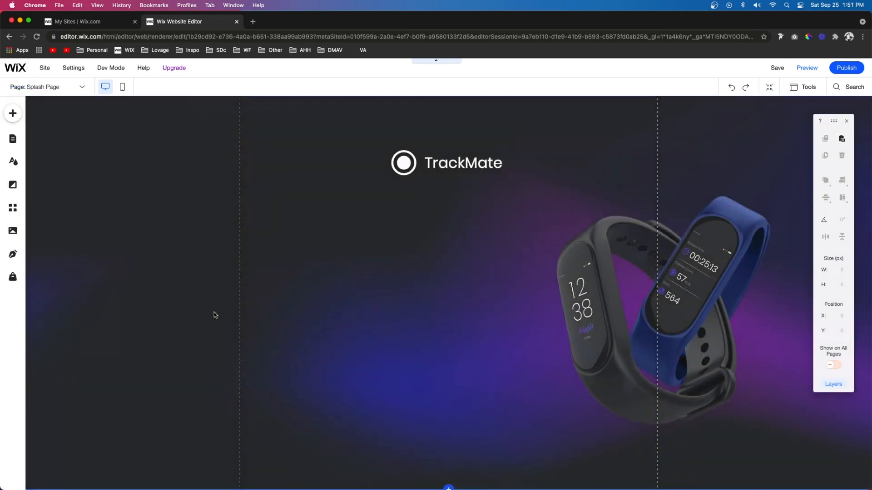
click(266, 325)
right_click(265, 324)
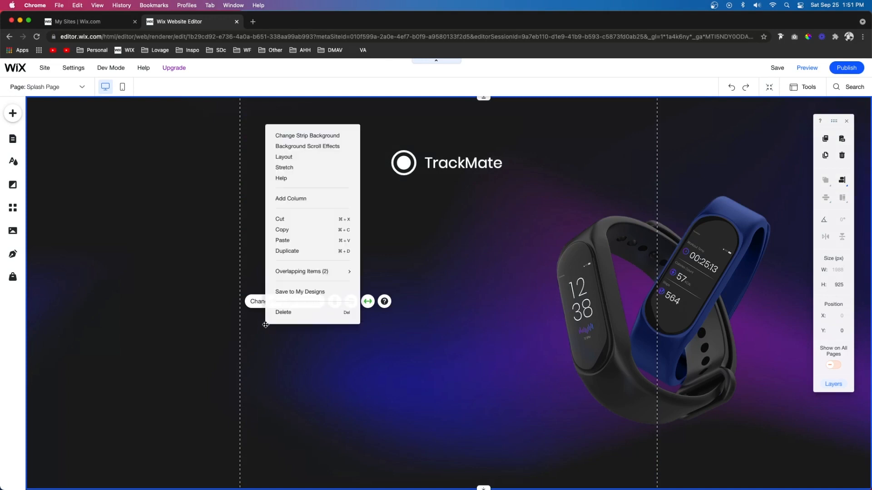
click(286, 241)
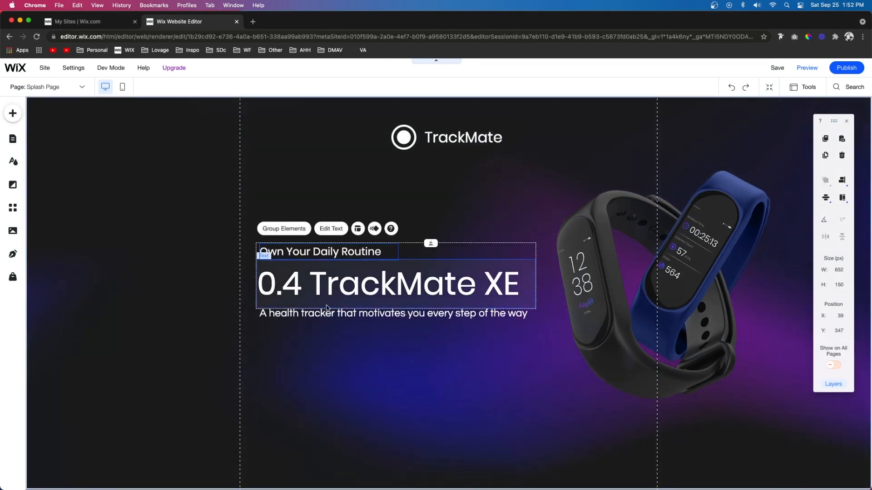
shift+click(327, 309)
drag(327, 309, 327, 284)
click(341, 380)
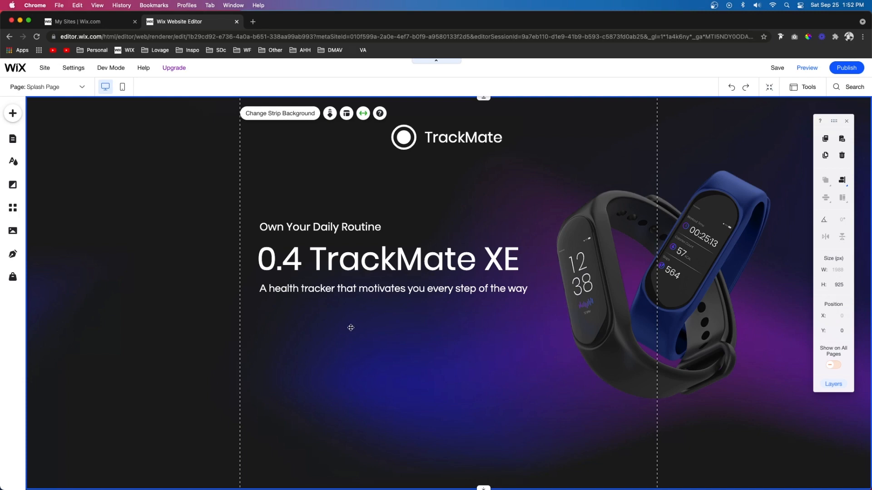
Add the green-outlined Subscribe form with full name and email fields below the hero text, at about X 49, Y 480
click(12, 113)
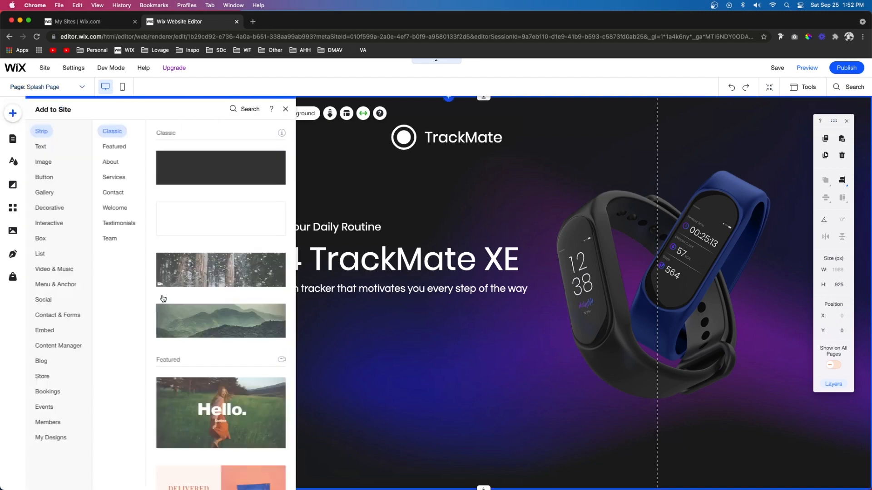
click(53, 315)
click(116, 282)
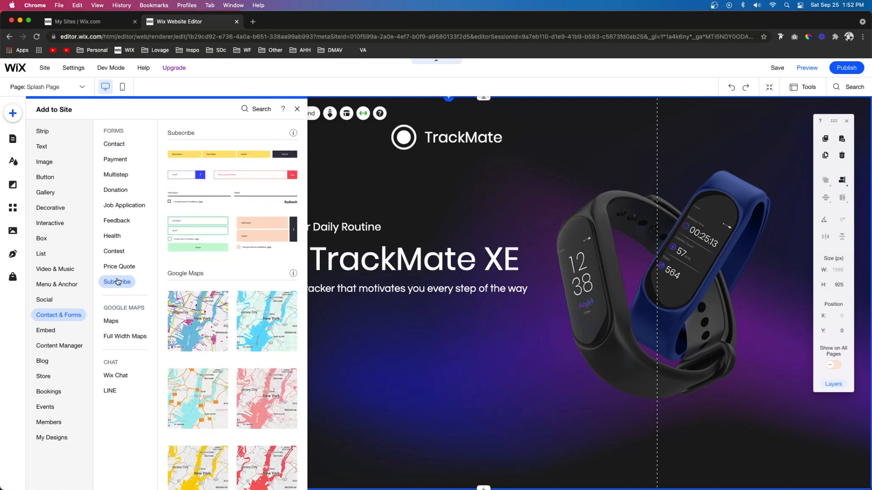
drag(196, 242, 386, 398)
In the subscribe form's design, set the regular input fields' background opacity to 0%
click(306, 325)
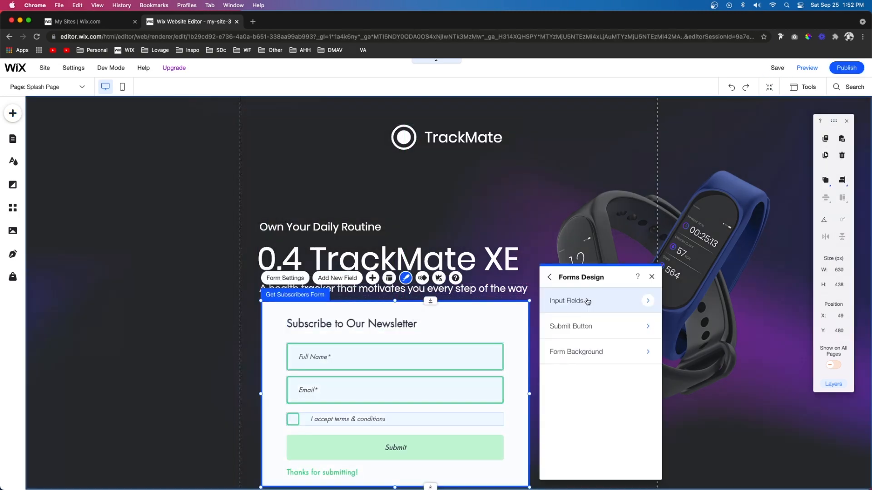
click(587, 301)
click(587, 329)
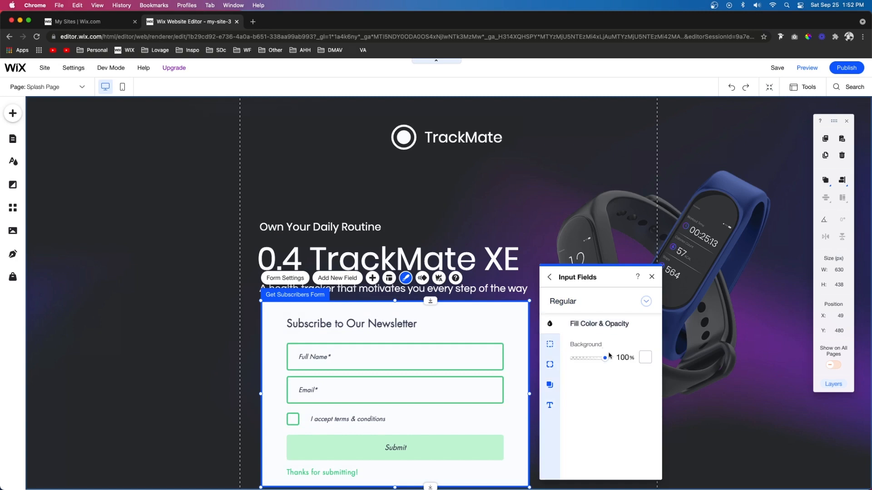
drag(605, 358, 565, 359)
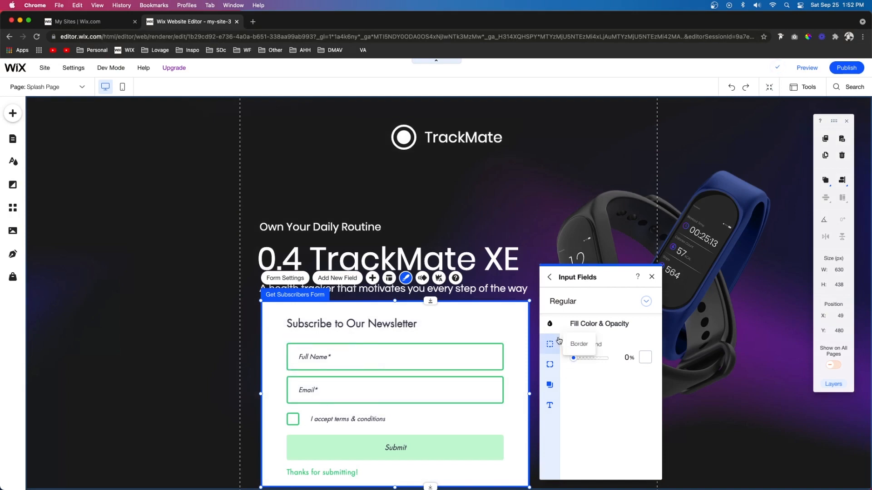
Change the input fields' border color to the light purple theme color #C27DFF
click(550, 346)
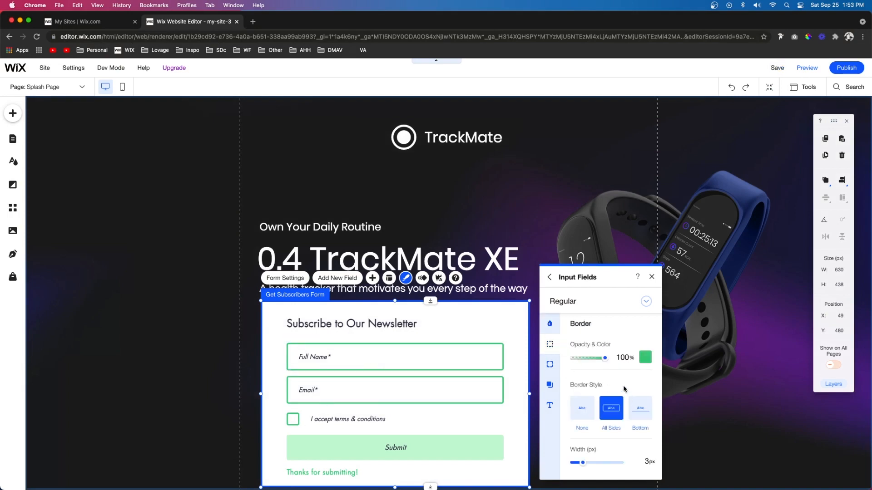
click(644, 359)
click(704, 360)
click(558, 366)
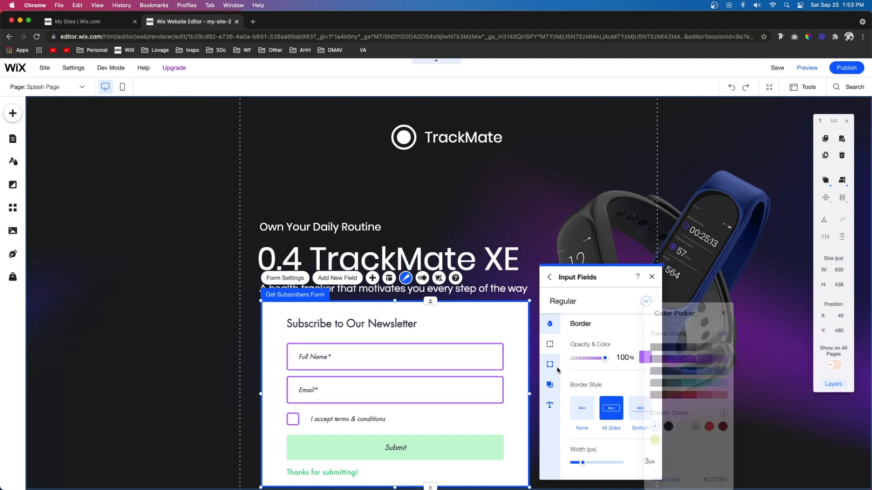
click(274, 332)
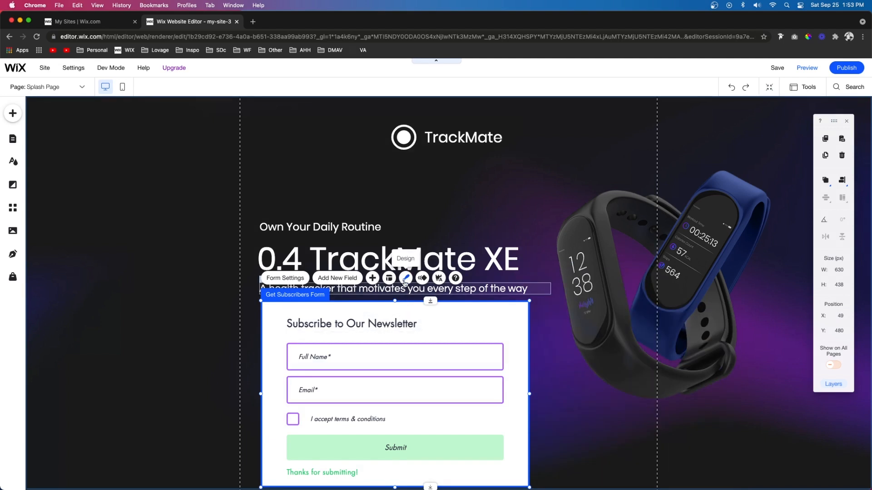
Set the font of the subscribe form's input fields to Poppins Light
click(405, 278)
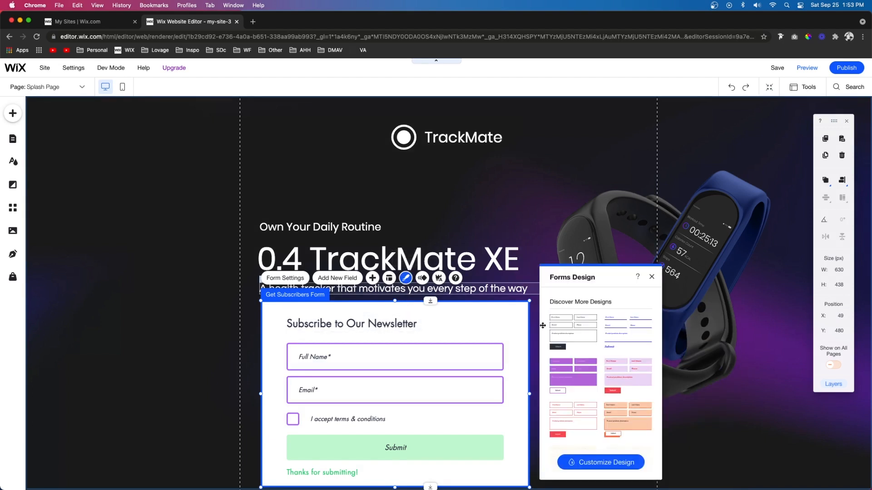
click(586, 465)
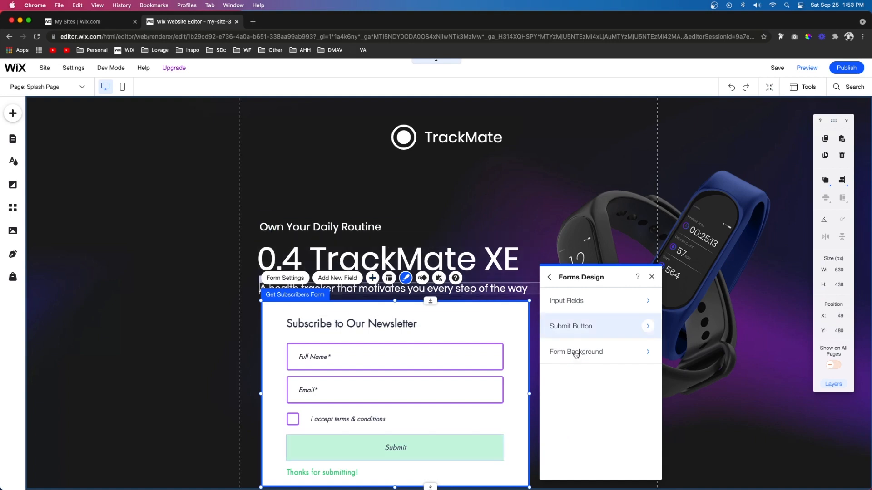
click(593, 308)
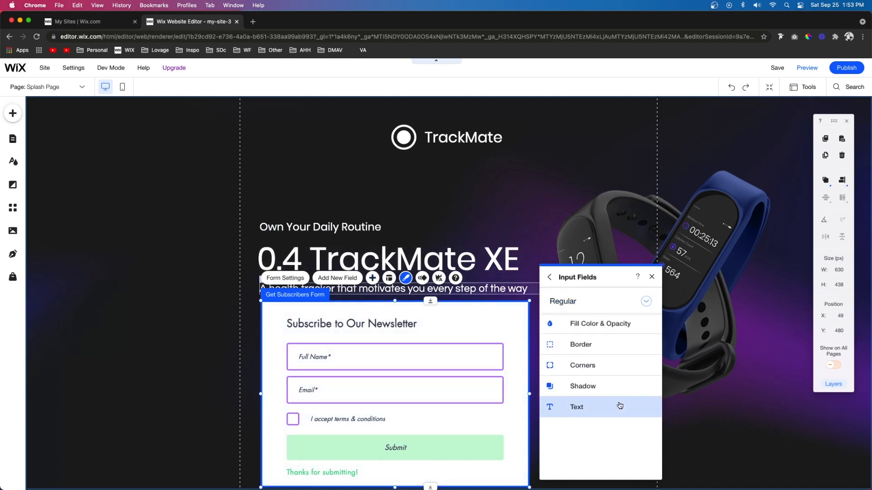
click(585, 405)
scroll(603, 427, down, 3)
click(583, 383)
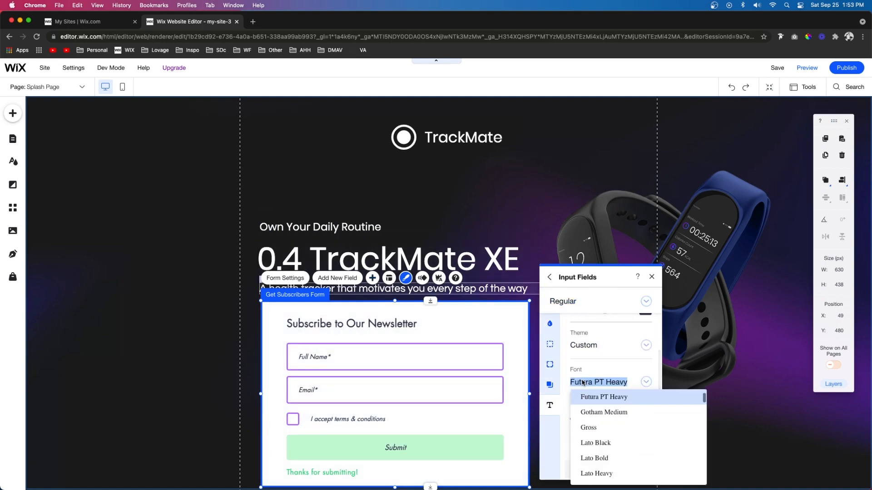
text(Popo)
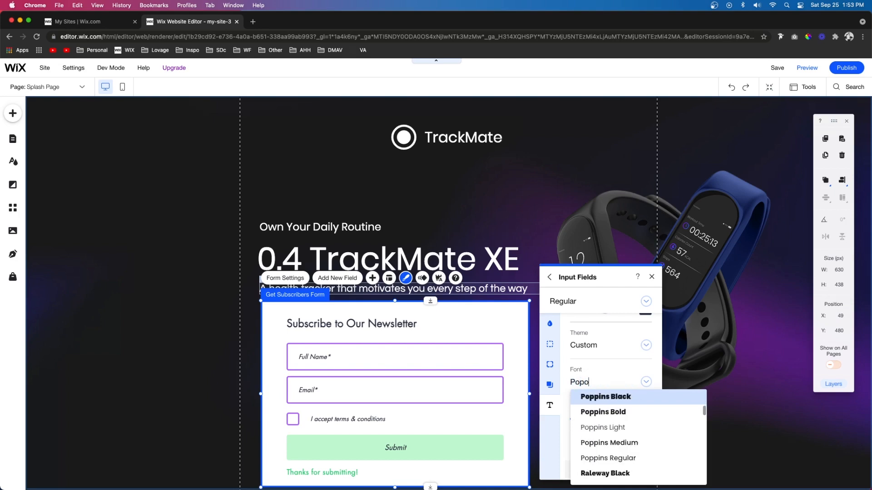
click(610, 437)
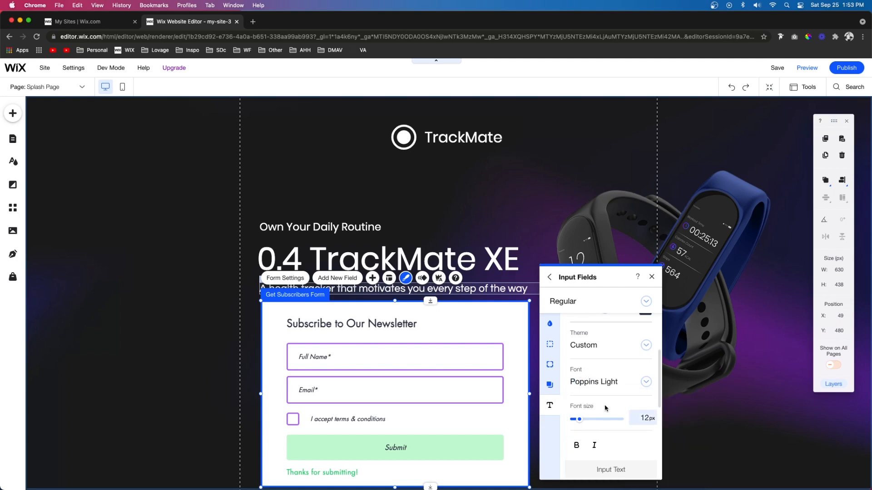
Set the text color of the form's input fields to white
scroll(606, 409, up, 3)
click(646, 352)
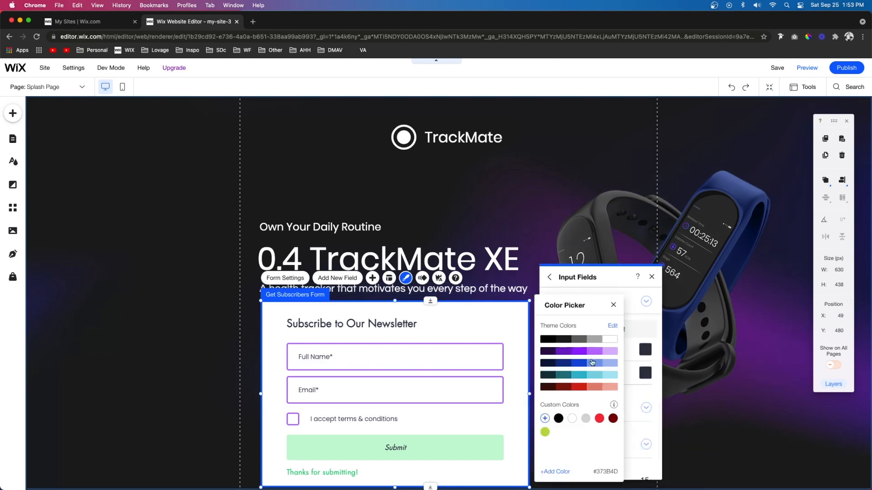
click(609, 339)
click(550, 277)
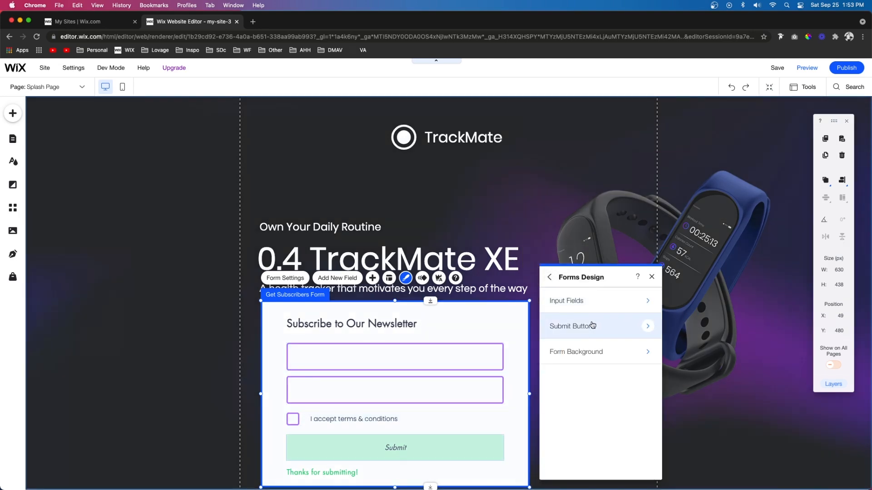
Make the form background fully transparent by setting its fill opacity to 0%
click(581, 352)
click(587, 300)
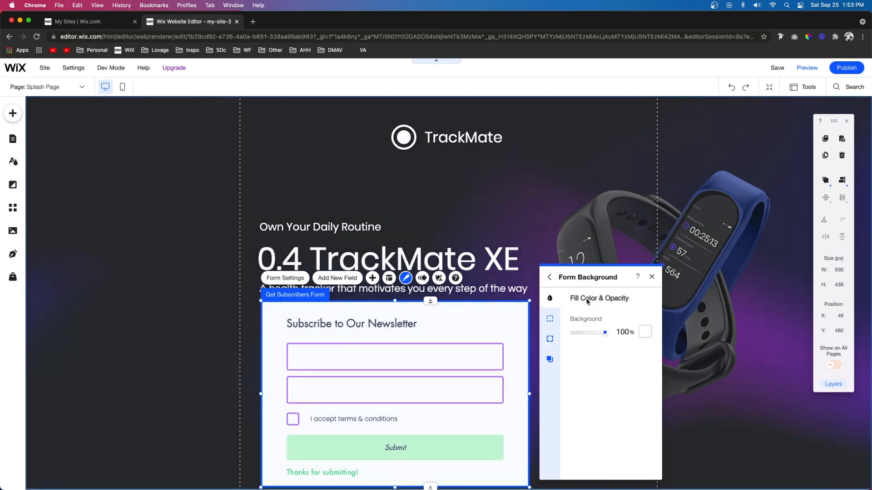
drag(604, 333, 547, 337)
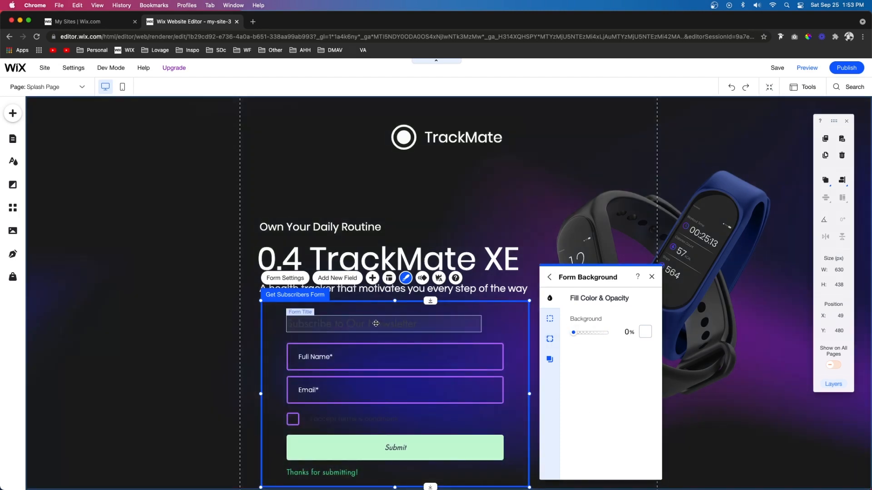
Format the form title "Subscribe to Our Newsletter" in Poppins Light and white (#FFFFFF)
click(376, 323)
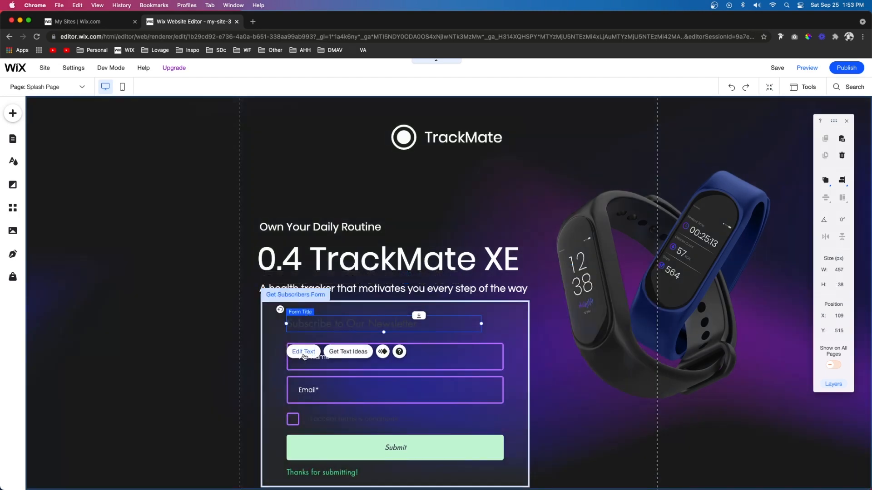
click(304, 354)
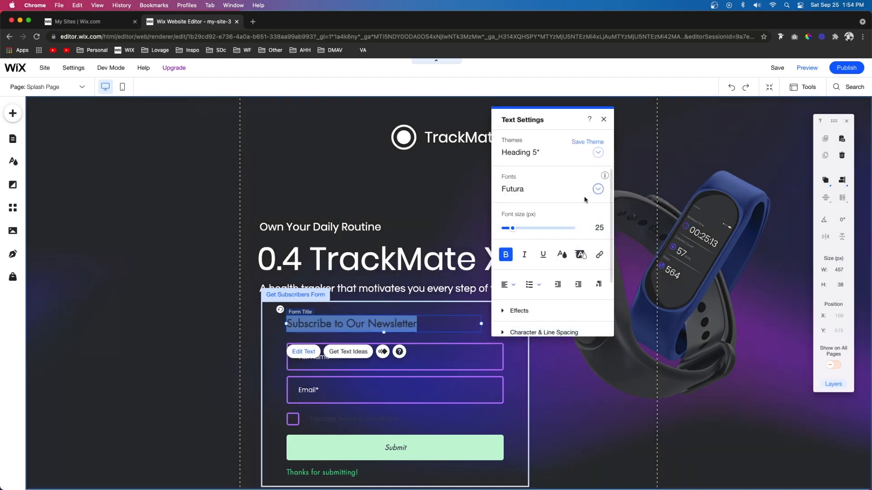
click(558, 190)
text(Poppins Black)
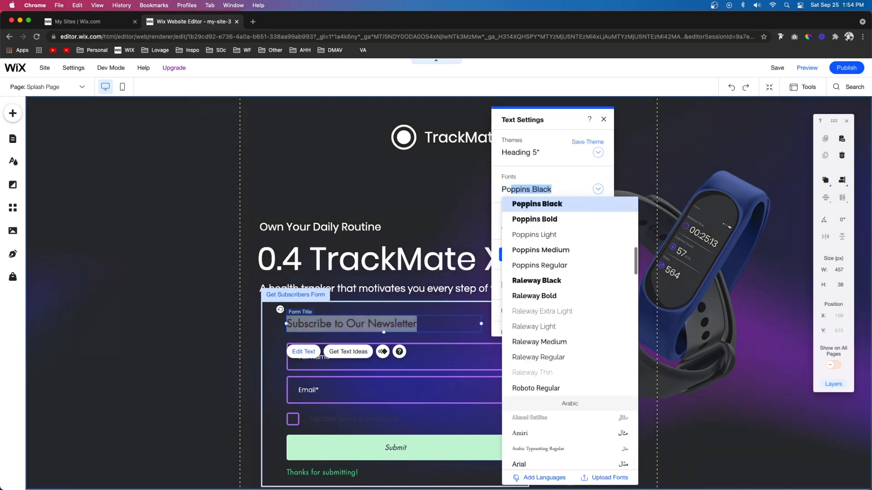
click(534, 234)
click(563, 256)
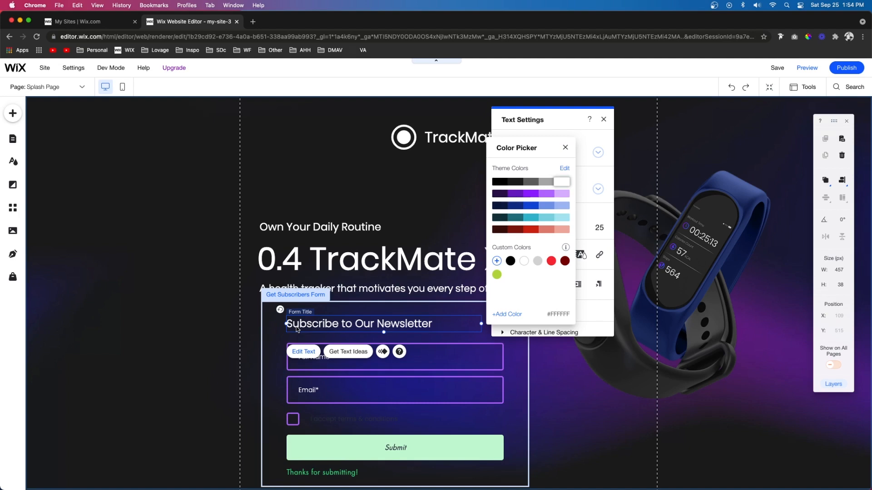
click(309, 325)
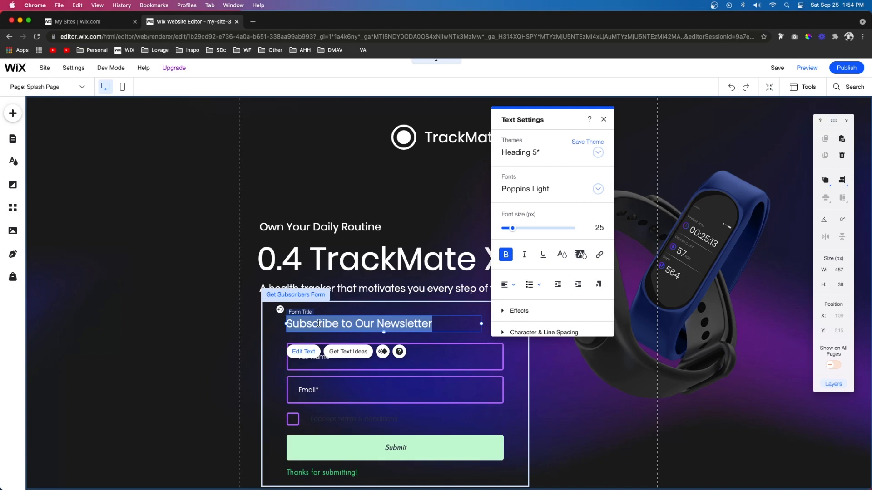
key(Escape)
Align the form's title, input fields, terms checkbox, submit button and success message to the form's left edge at X 49
drag(323, 324, 298, 324)
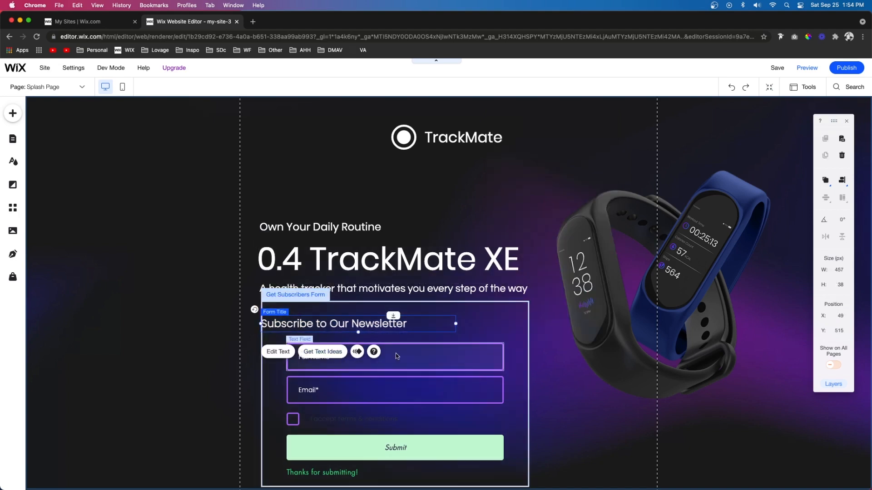
click(413, 353)
drag(412, 354, 386, 354)
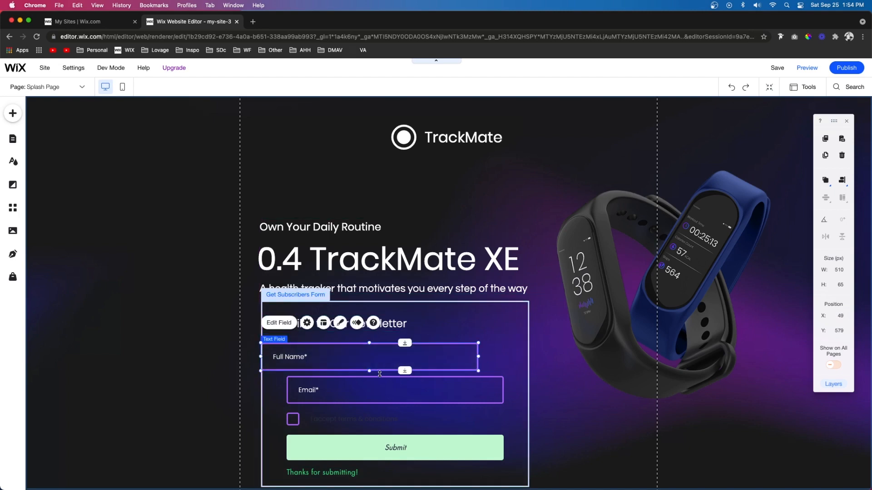
click(380, 385)
click(825, 180)
click(806, 181)
click(309, 472)
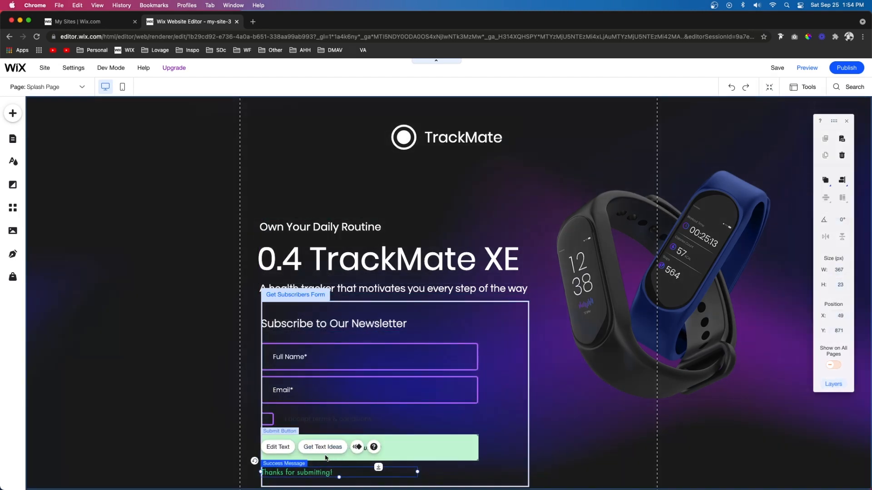
Set the text color of the form's terms and conditions checkbox to white
click(436, 447)
click(302, 418)
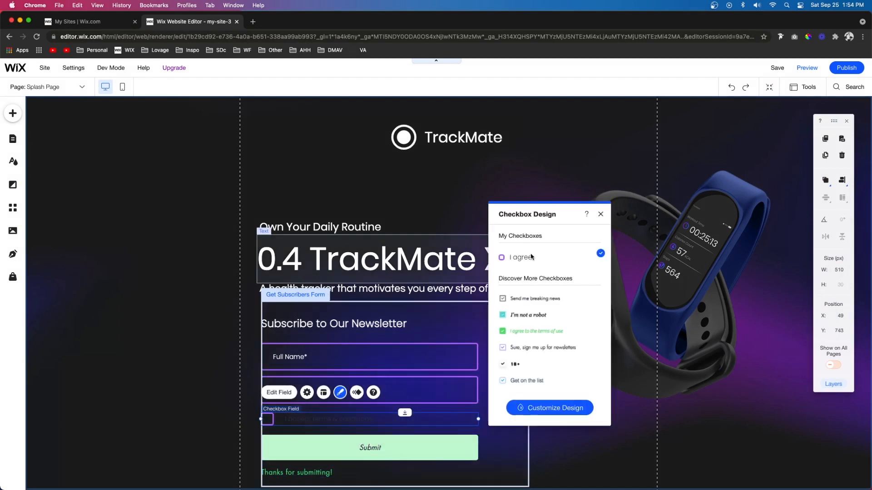
click(539, 407)
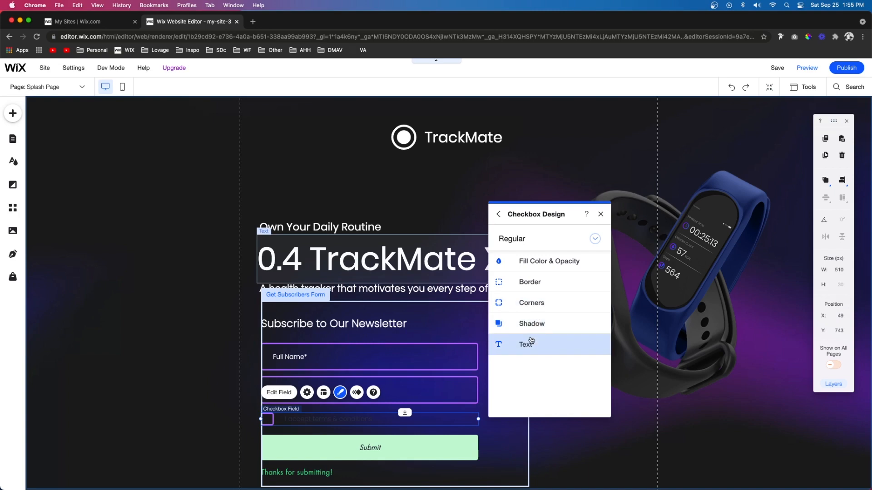
click(530, 343)
click(593, 284)
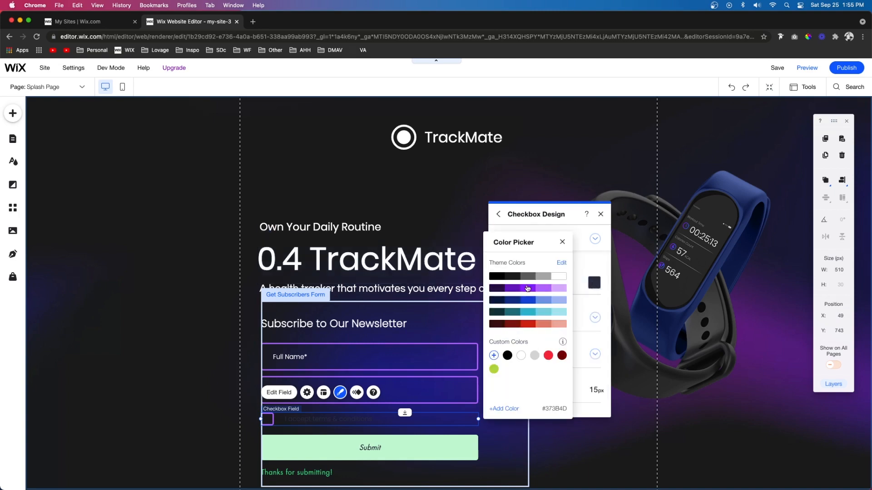
click(558, 276)
Apply the purple rounded themed button design with white text to the form's Submit button
click(356, 450)
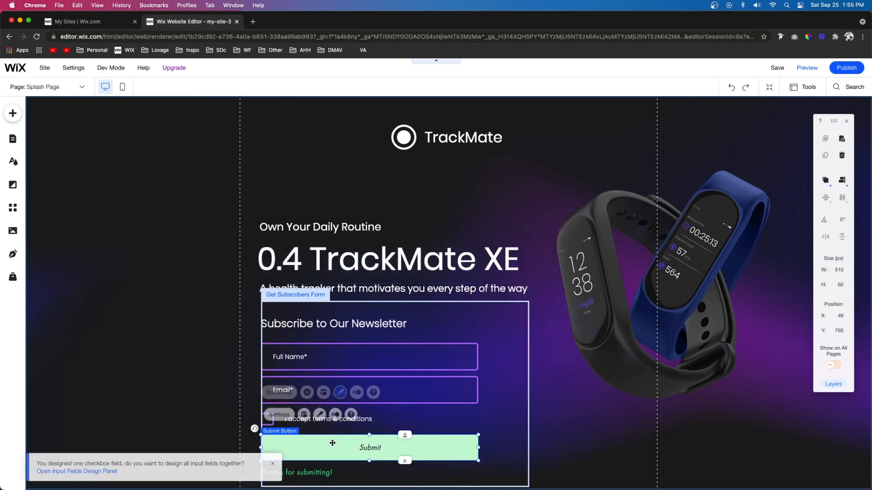
click(321, 414)
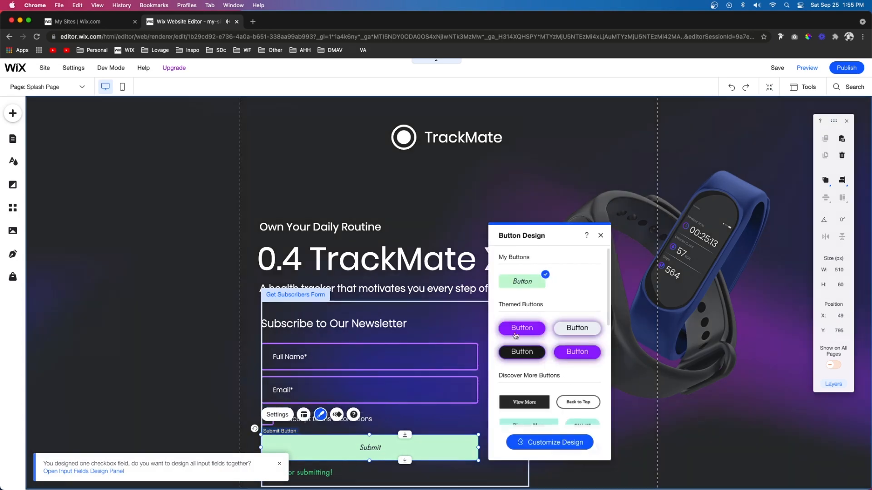
click(517, 334)
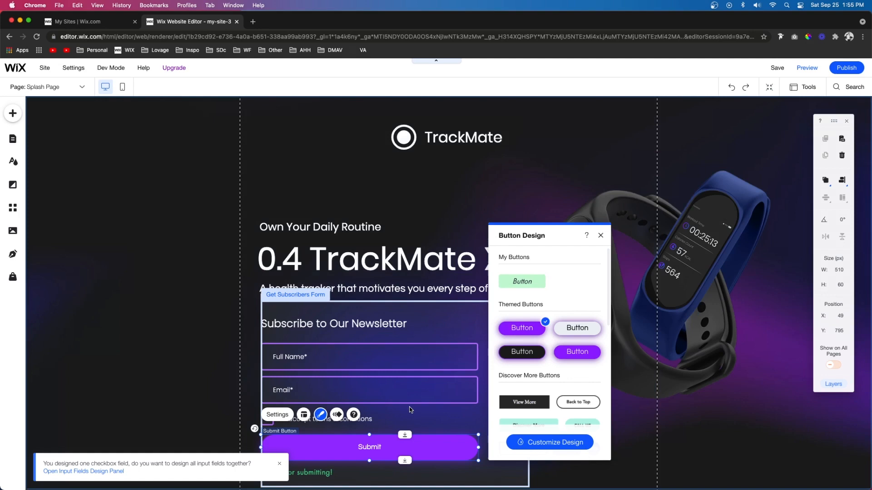
Format the form's success message "Thanks for submitting!" in Poppins Light and blue (#1657D9)
click(308, 472)
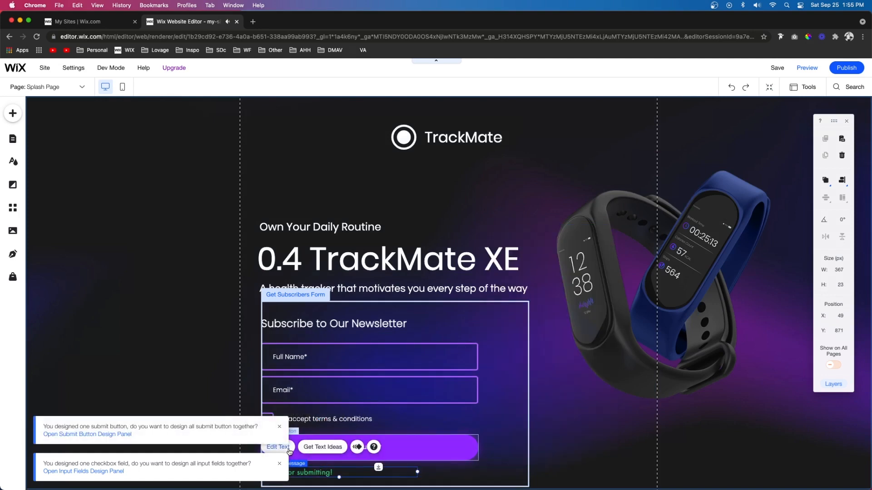
click(290, 451)
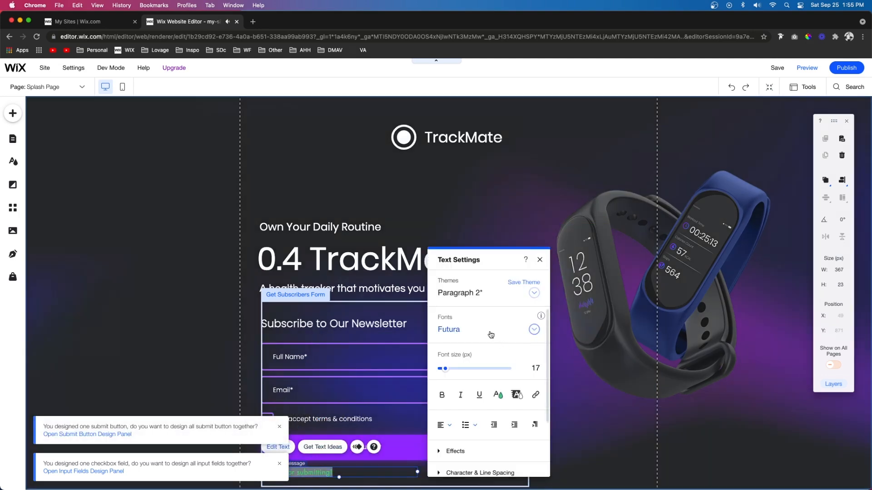
click(490, 334)
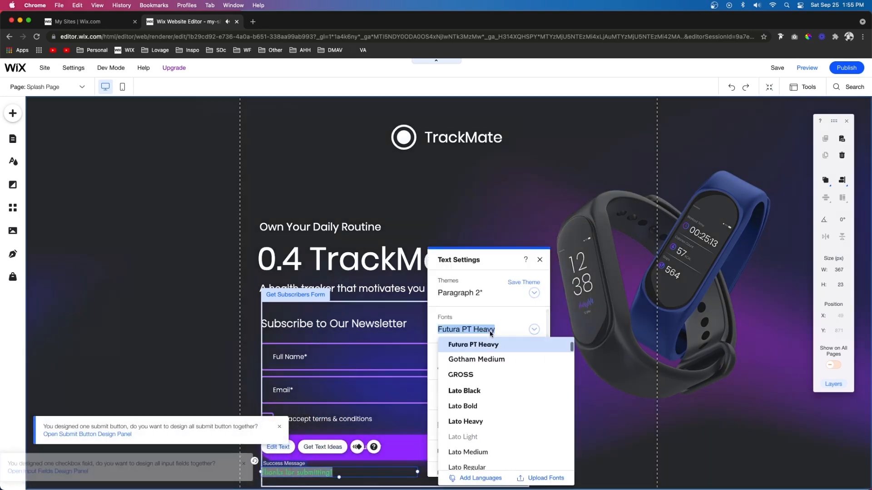
text(po)
click(479, 377)
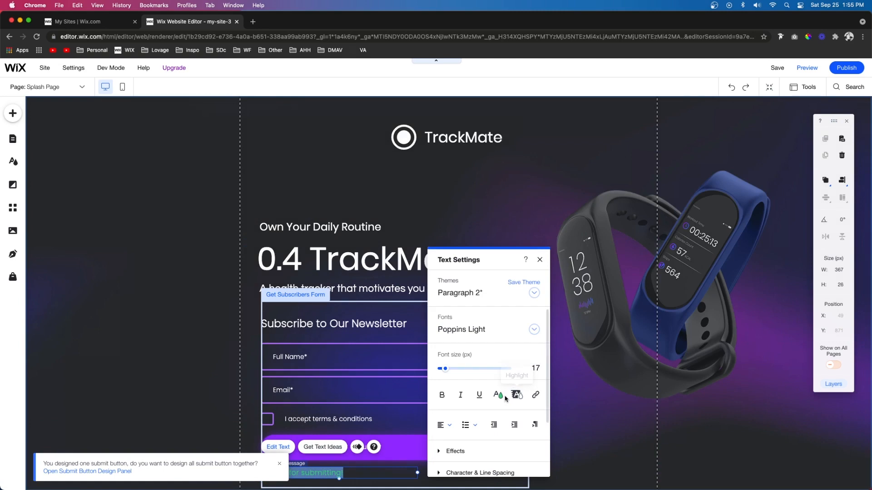
click(502, 396)
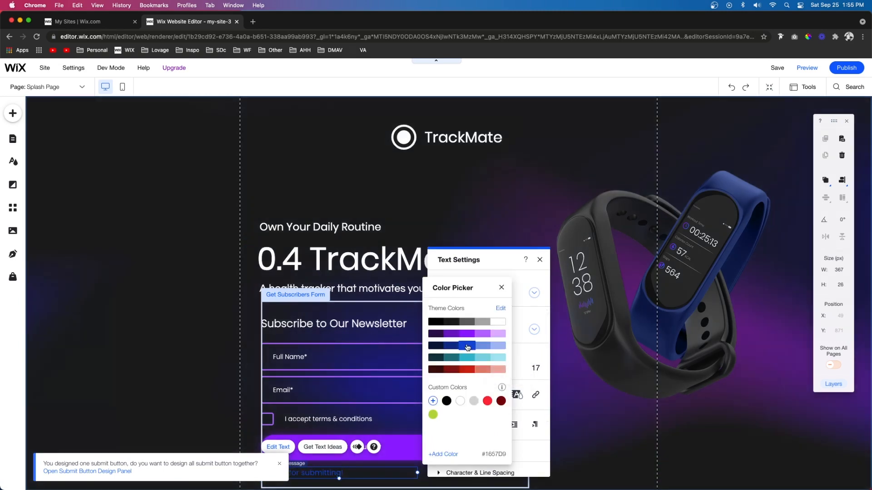
Move the hero text lines and the subscribe form higher on the splash page, leaving a gap between them
click(335, 278)
drag(335, 277, 334, 248)
click(316, 322)
drag(316, 322, 317, 294)
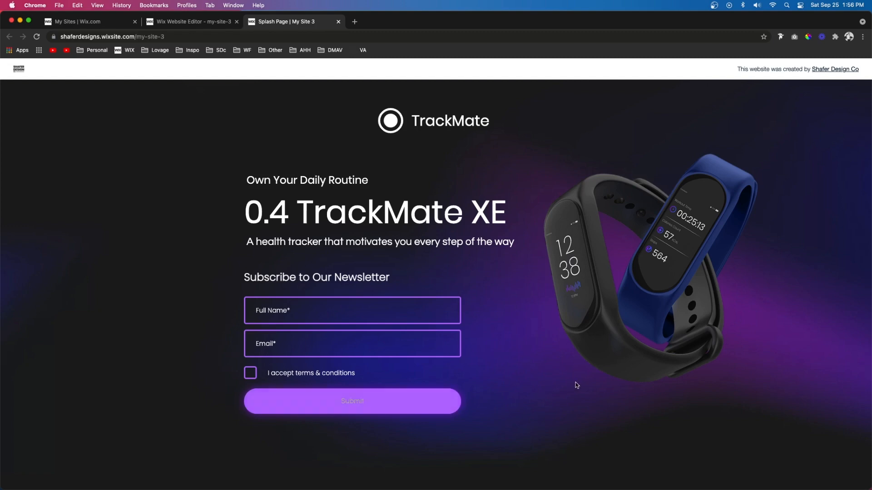
Dismiss the post-publish dialogs and set the HOME page as the site's homepage in place of the splash page
click(567, 187)
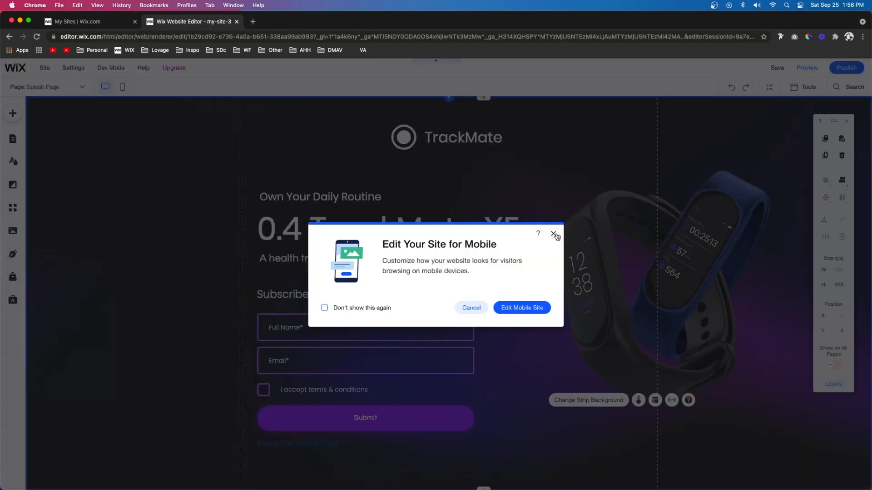
click(554, 234)
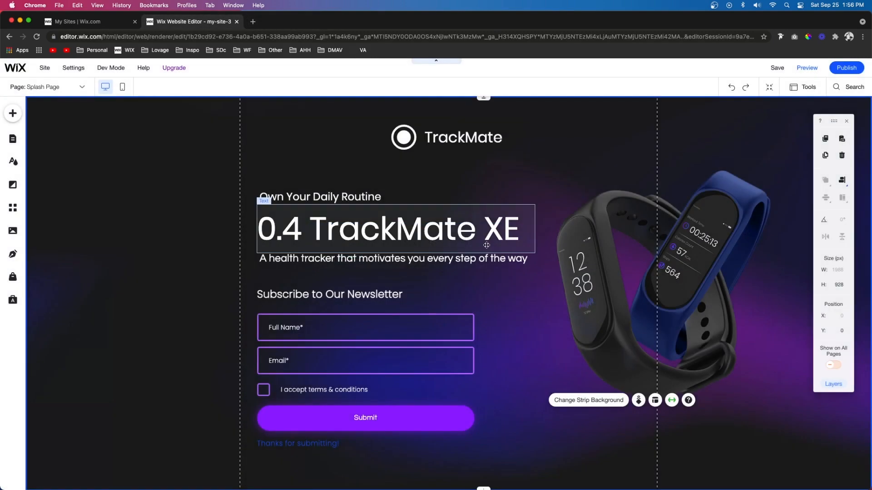
click(14, 139)
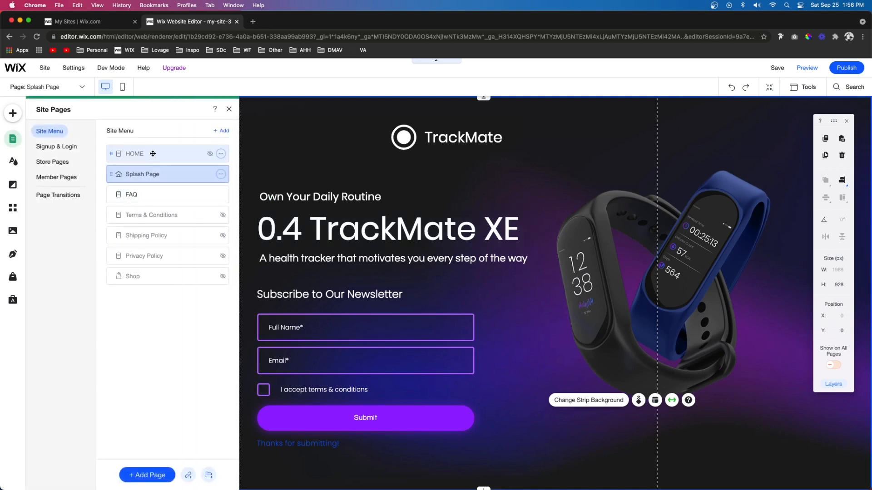
click(221, 154)
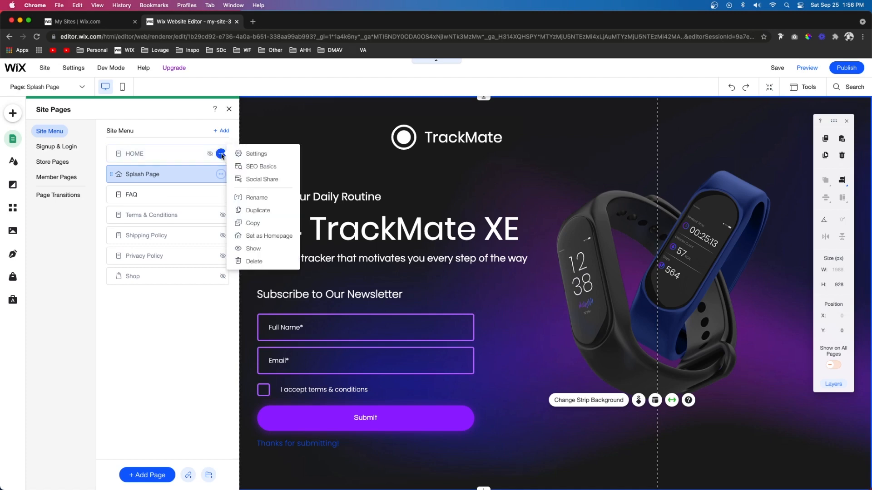
click(255, 235)
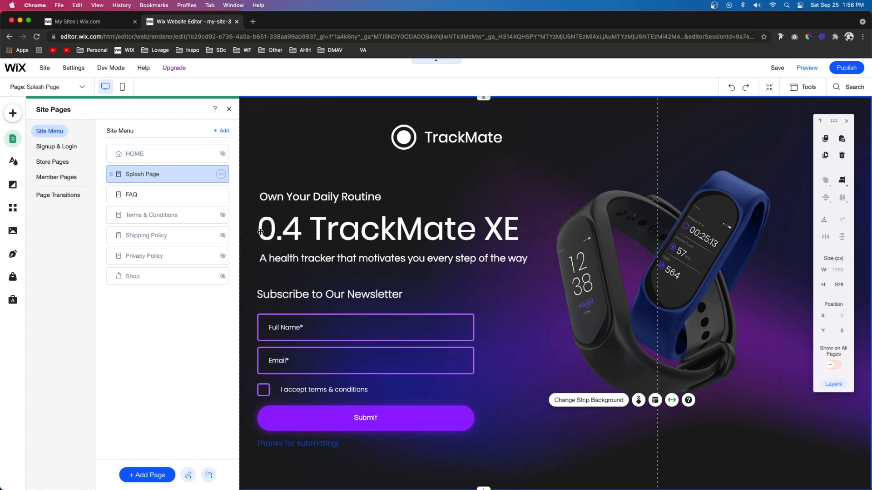
Save and publish the site, then open the live site and look through its homepage
click(776, 68)
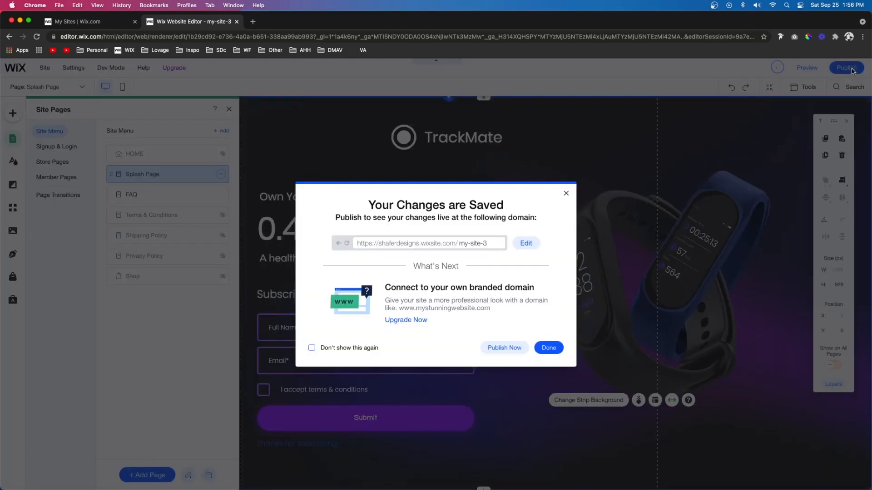
click(852, 71)
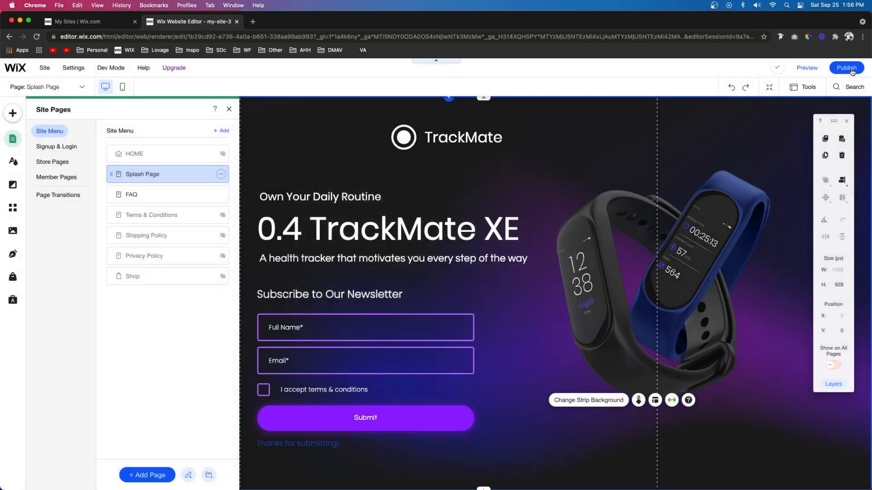
click(851, 70)
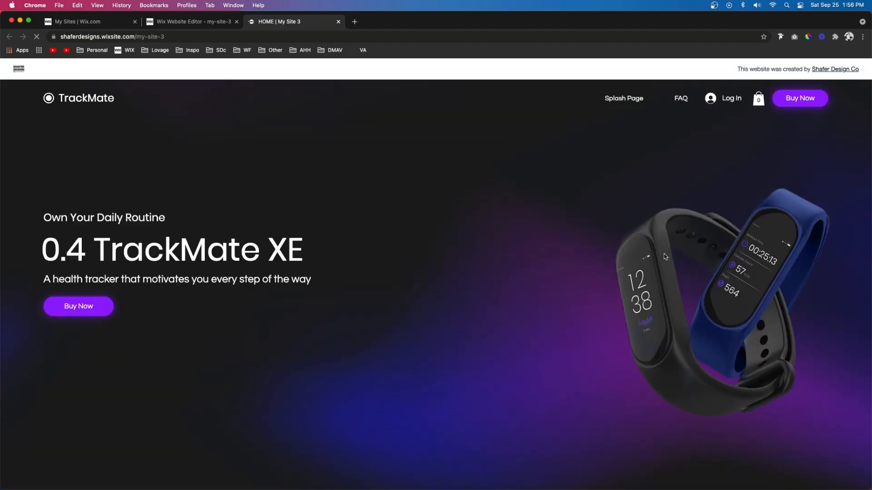
scroll(665, 257, down, 10)
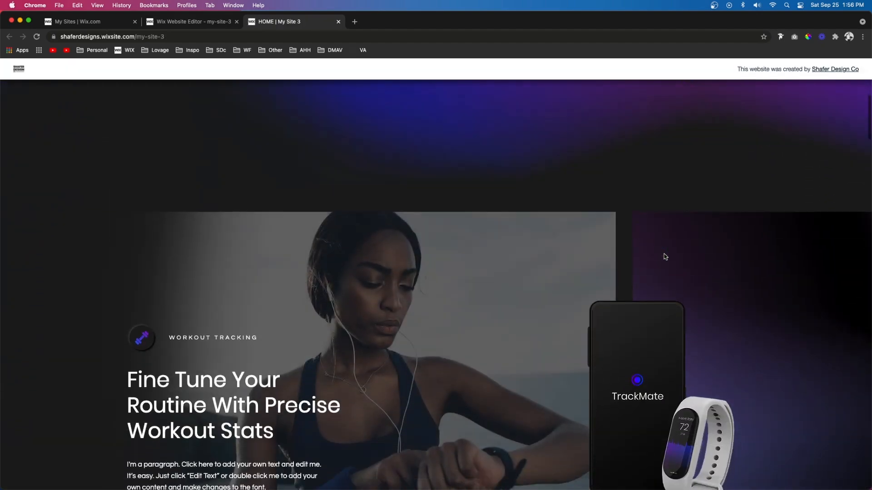